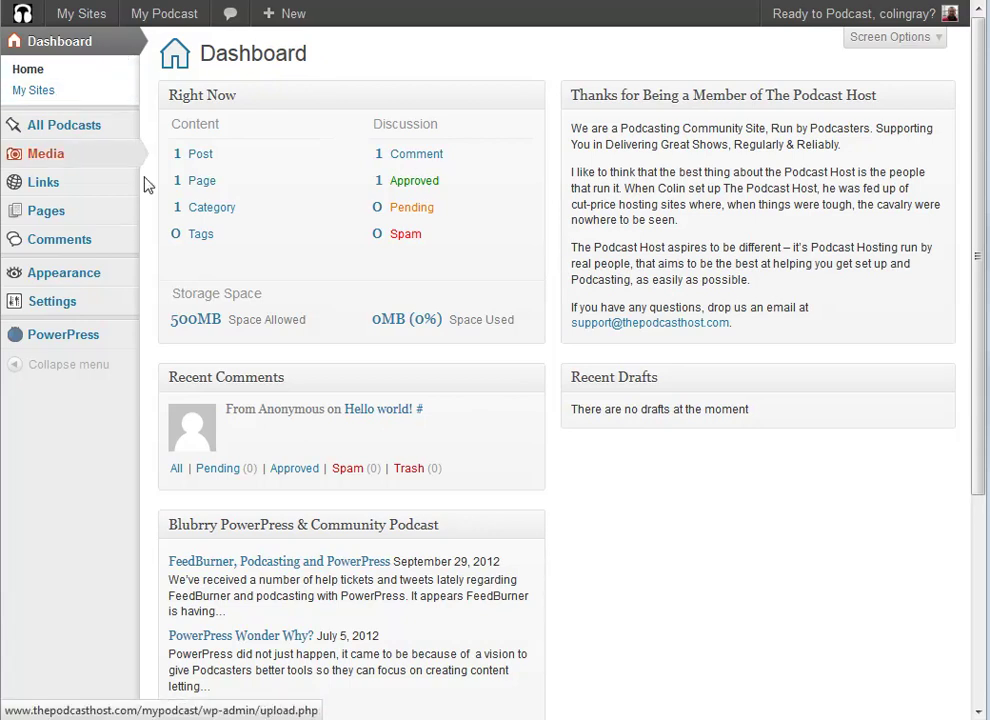
- Open the All Podcasts list, which currently shows no podcasts
{"action": "left_click", "coordinate": [71, 133]}
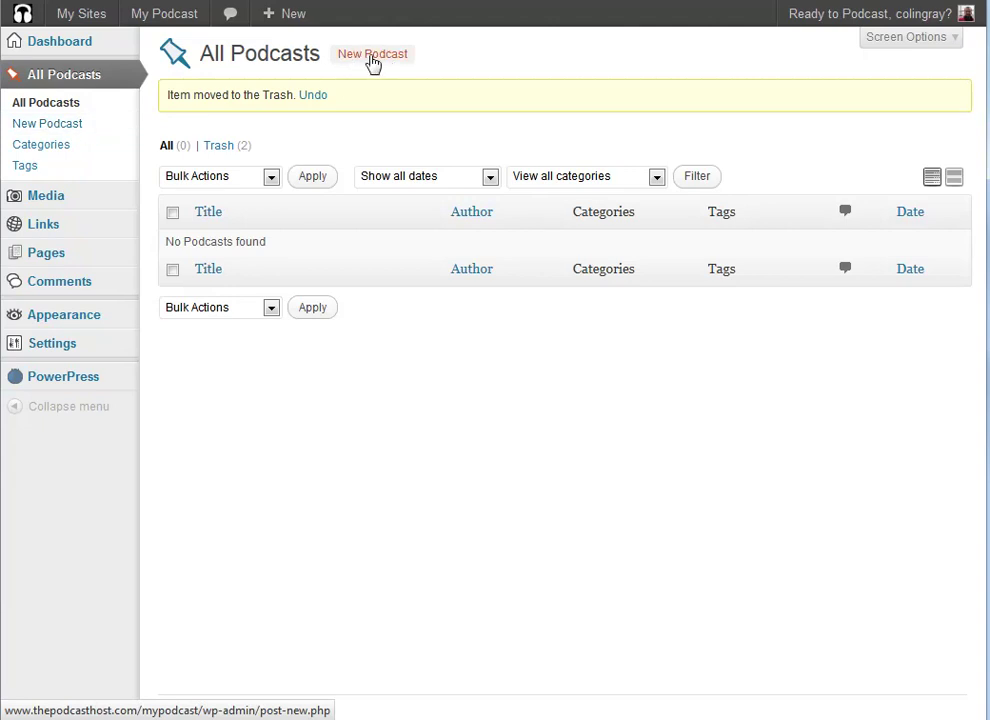
- Create a new podcast post and title it 'Subscribing to a Podcast'
{"action": "left_click", "coordinate": [372, 56]}
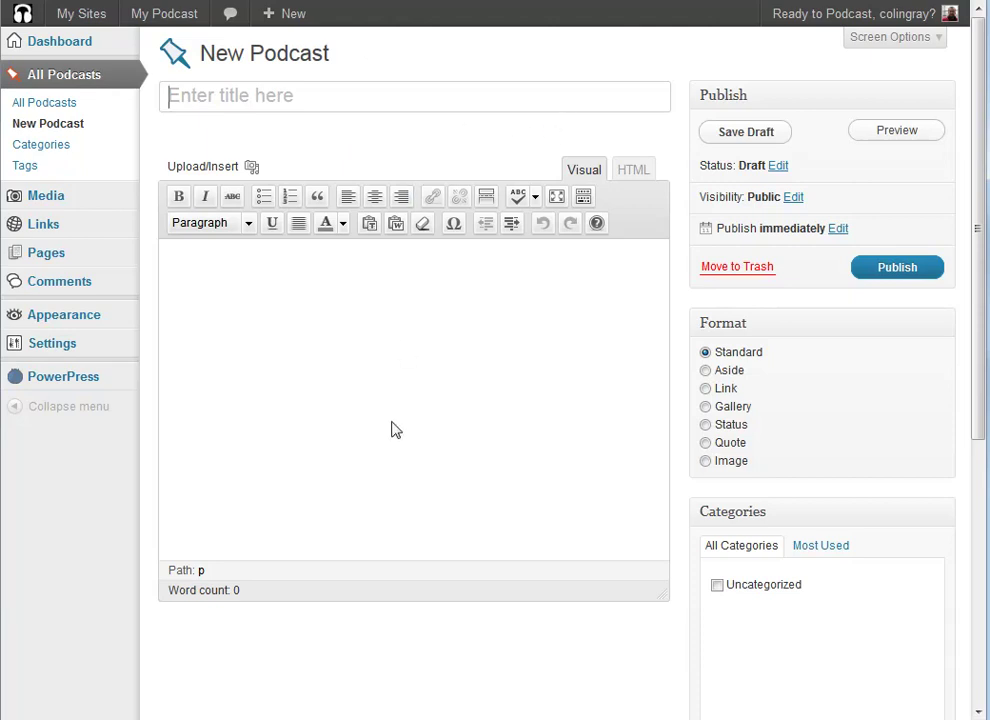
{"action": "left_click", "coordinate": [290, 100]}
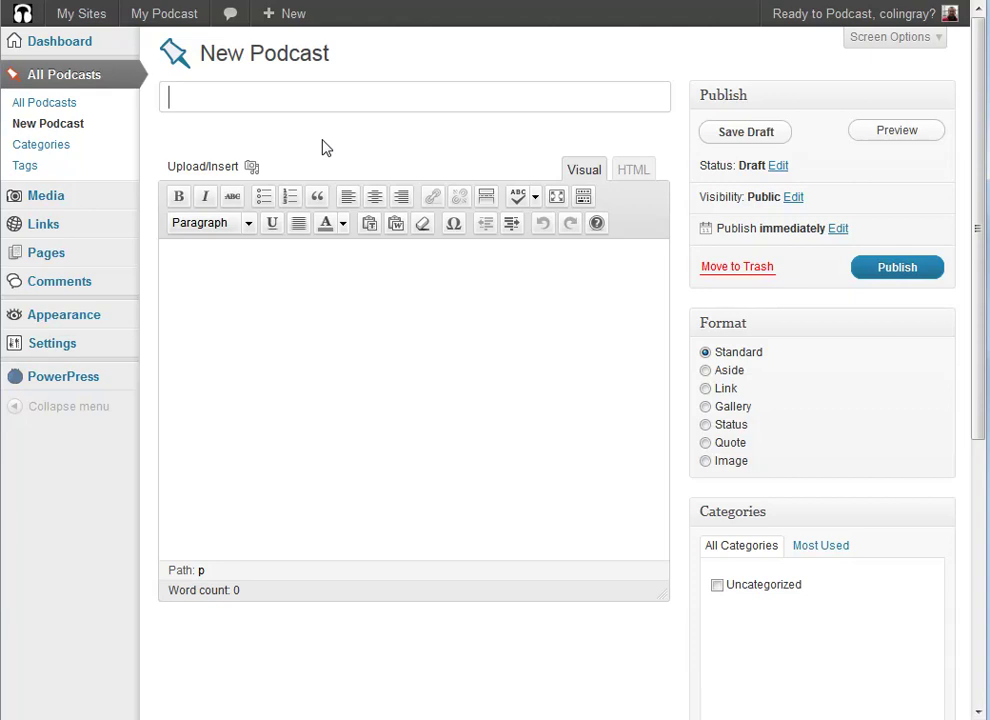
{"action": "type", "text": "S"}
{"action": "type", "text": "ubscribing "}
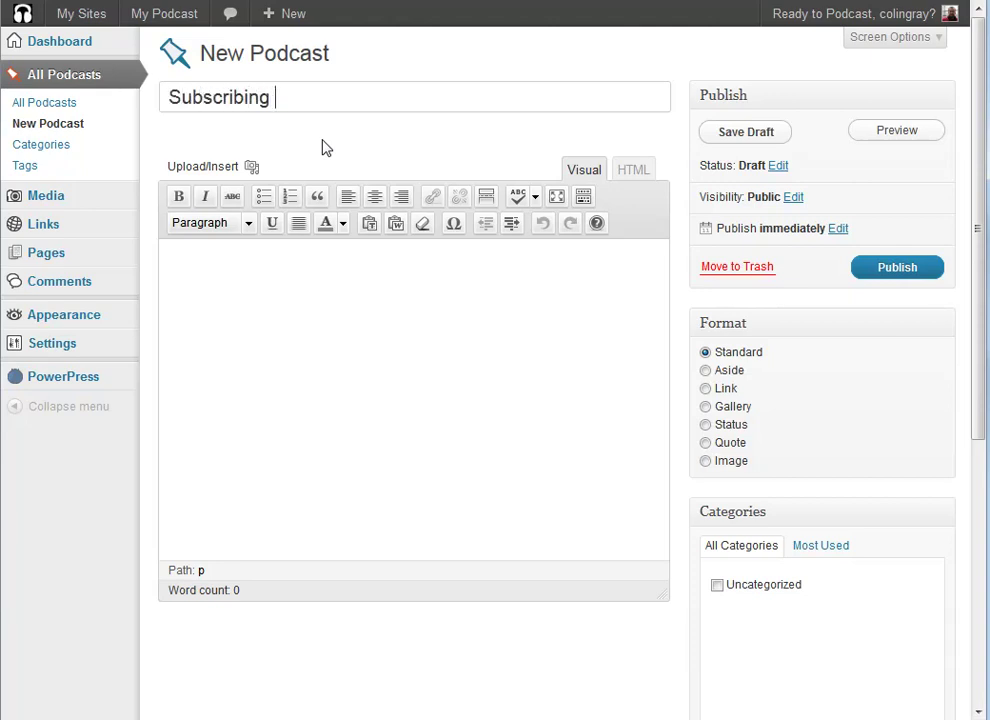
{"action": "type", "text": "to a Podc"}
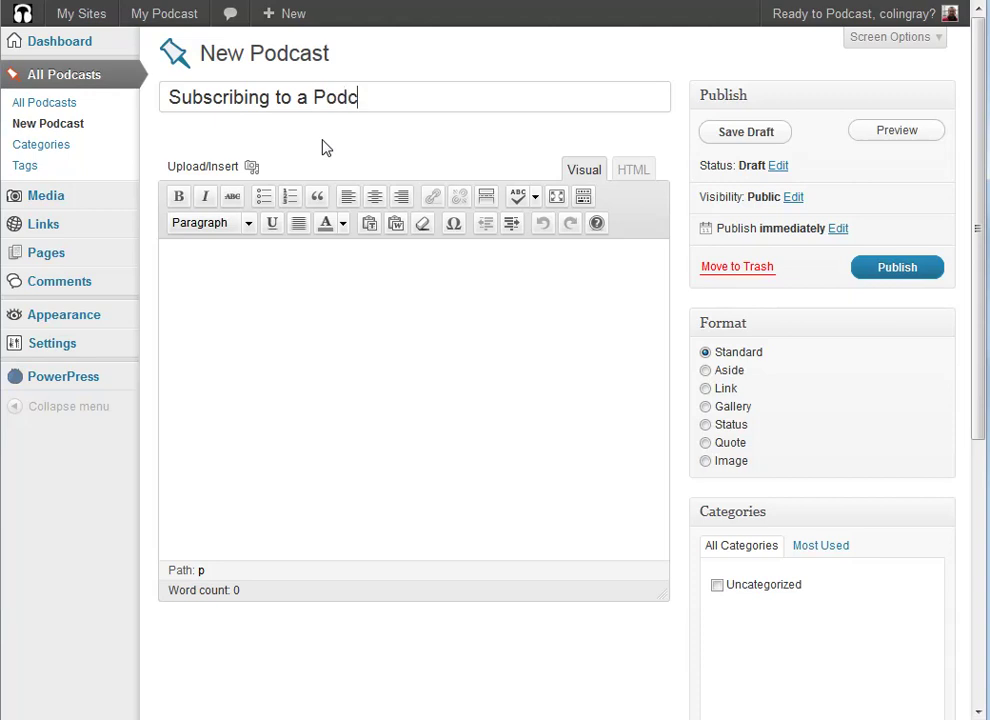
{"action": "type", "text": "ast"}
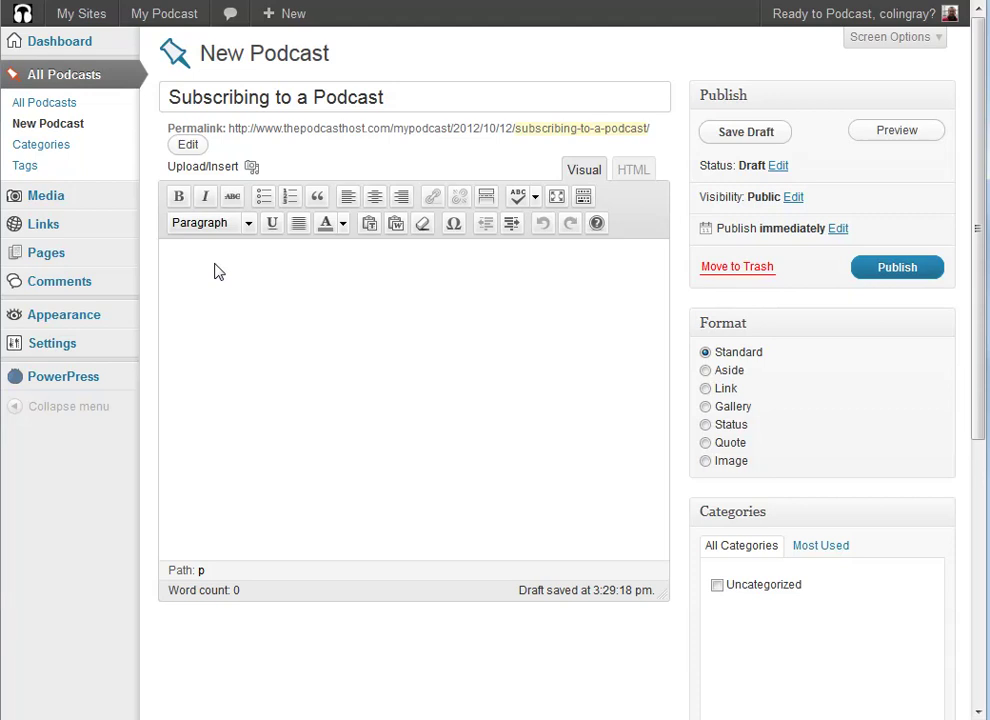
- Write the body 'This is a podcast about subscribing to any Podcast, showing how the process works.'
{"action": "type", "text": "This is a podcas"}
{"action": "type", "text": "t about scub"}
{"action": "key", "text": "BackSpace"}
{"action": "key", "text": "BackSpace"}
{"action": "key", "text": "BackSpace"}
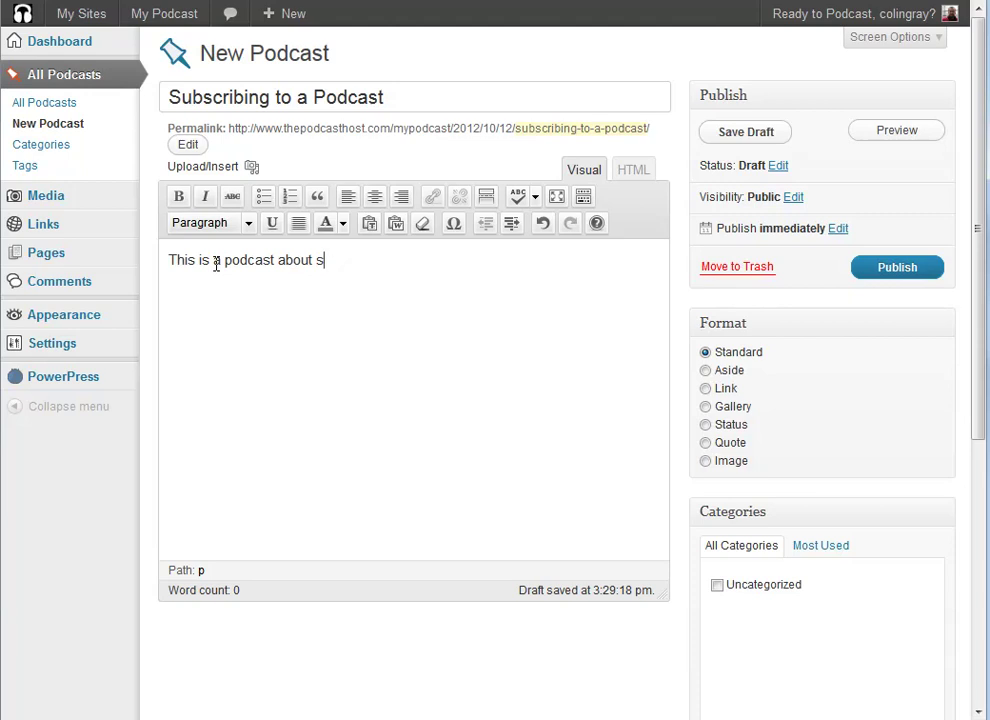
{"action": "type", "text": "ubscribing to a "}
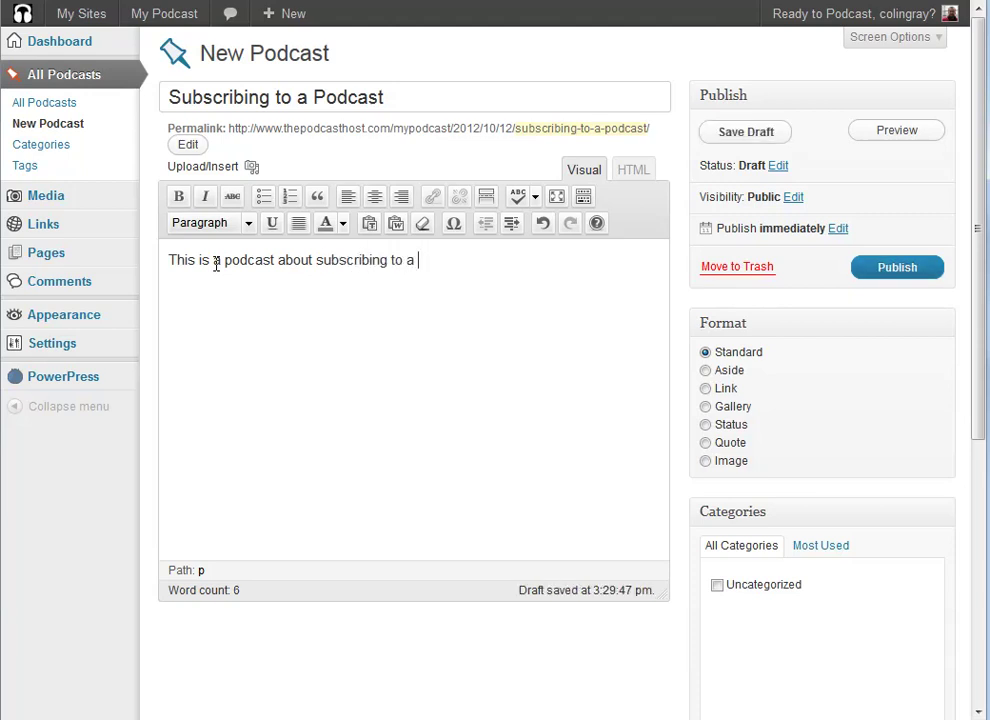
{"action": "type", "text": "Podcast."}
{"action": "left_click", "coordinate": [406, 260]}
{"action": "key", "text": "Delete"}
{"action": "type", "text": "any"}
{"action": "key", "text": "BackSpace"}
{"action": "type", "text": ", showing "}
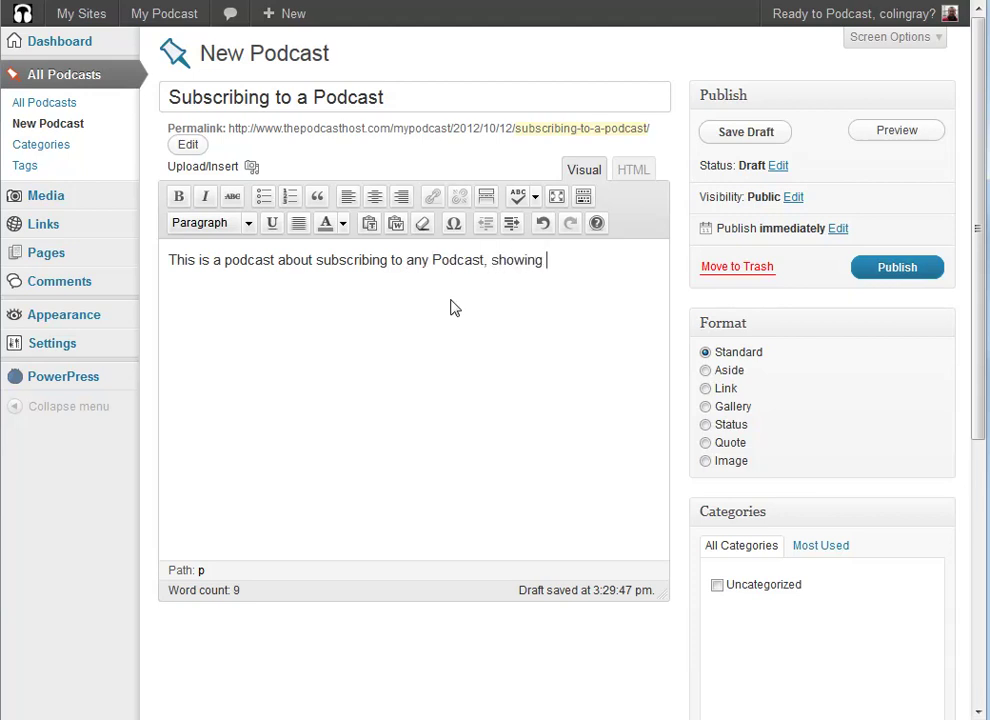
{"action": "type", "text": "how the process"}
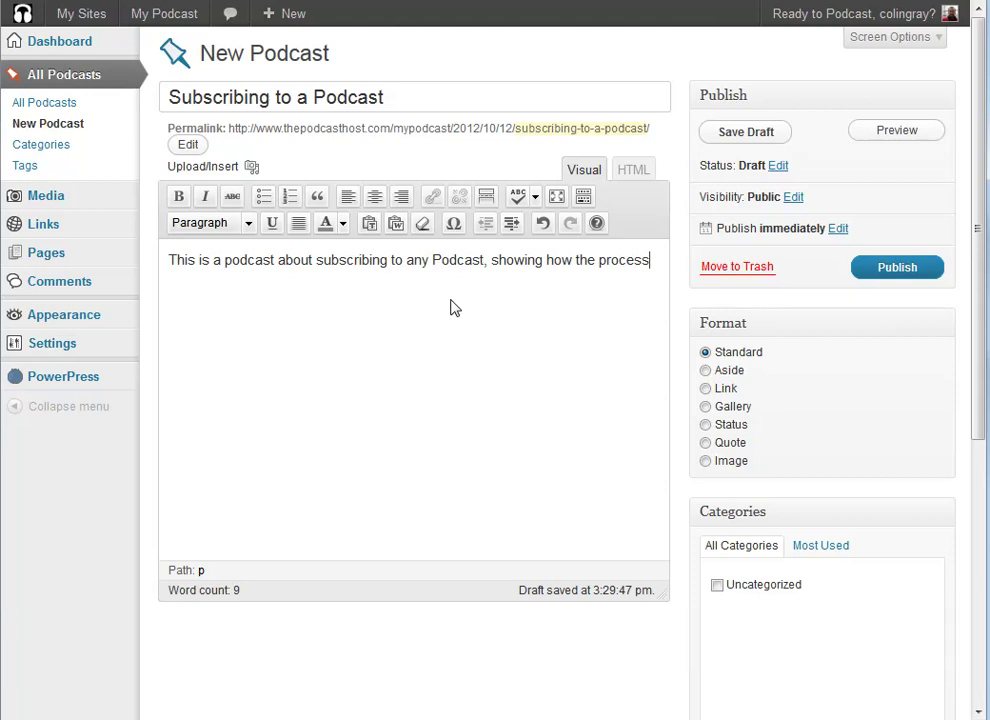
{"action": "type", "text": " works."}
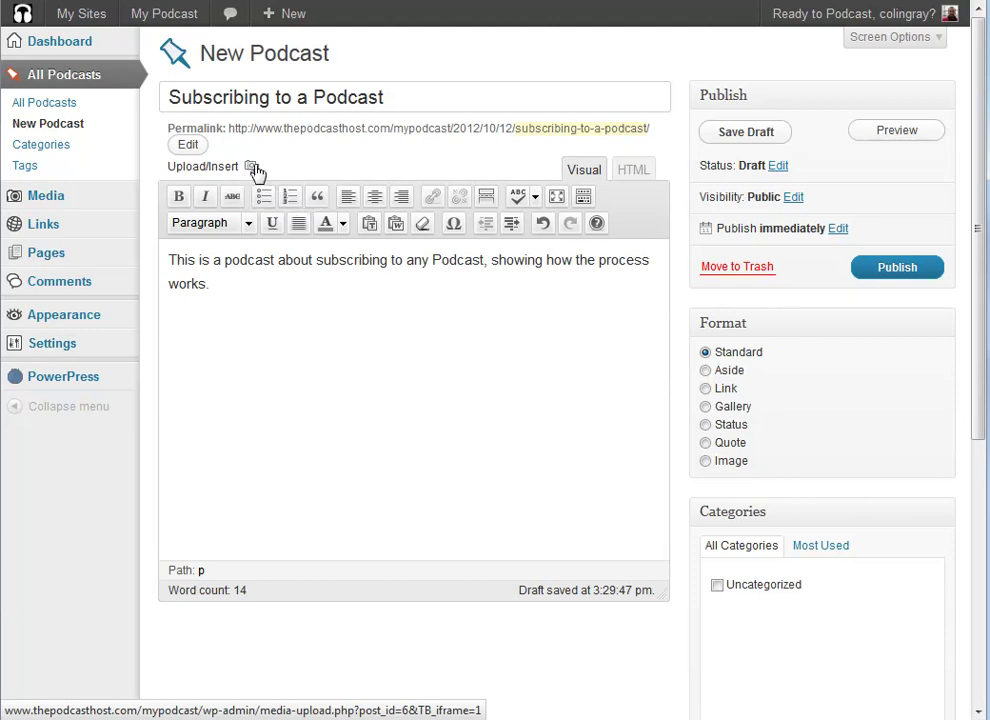
- Open the Upload/Insert media window for the post
{"action": "left_click", "coordinate": [252, 168]}
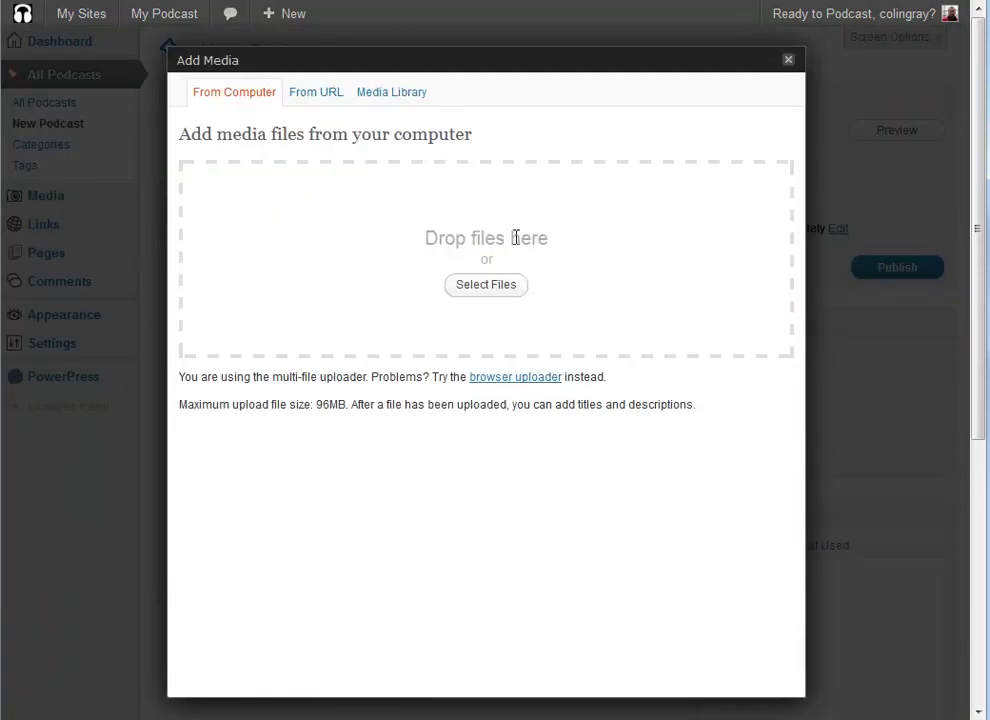
- Upload day2_podwhating_edit.mp3 from the podwhating folder to the post
{"action": "left_click", "coordinate": [474, 300]}
{"action": "left_click", "coordinate": [474, 300]}
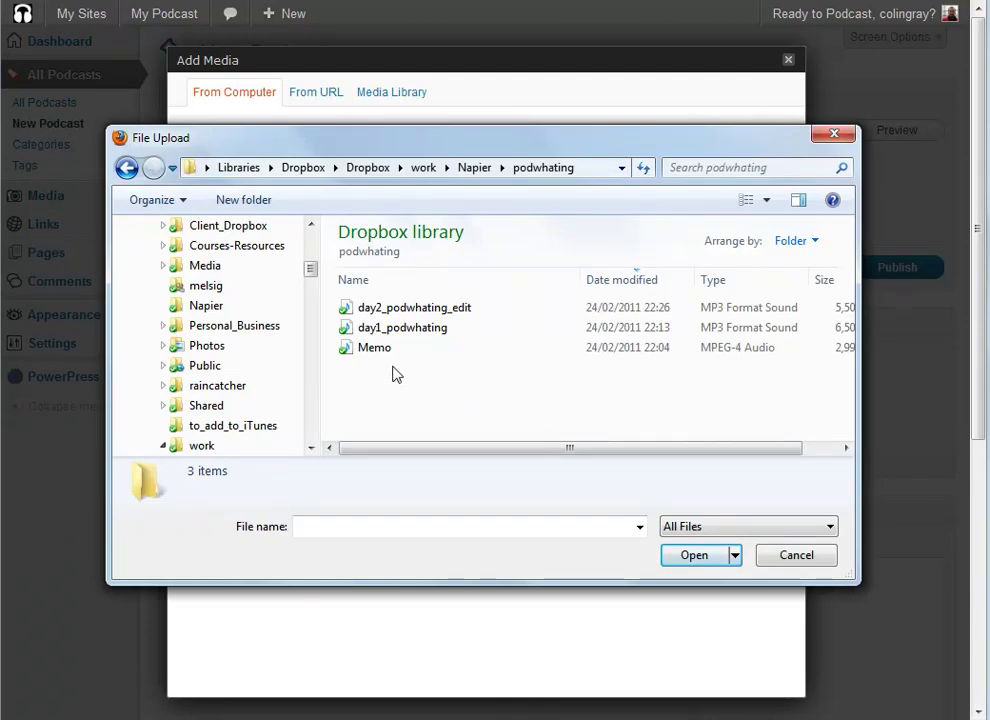
{"action": "left_click_drag", "start_coordinate": [641, 455], "coordinate": [602, 455]}
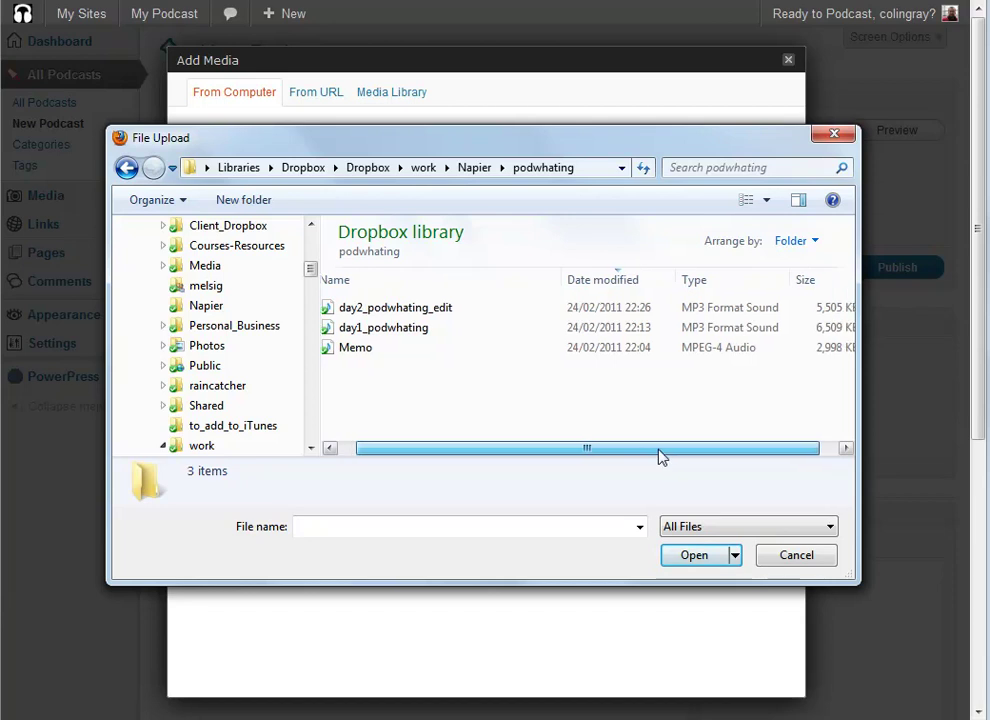
{"action": "key", "text": "Down"}
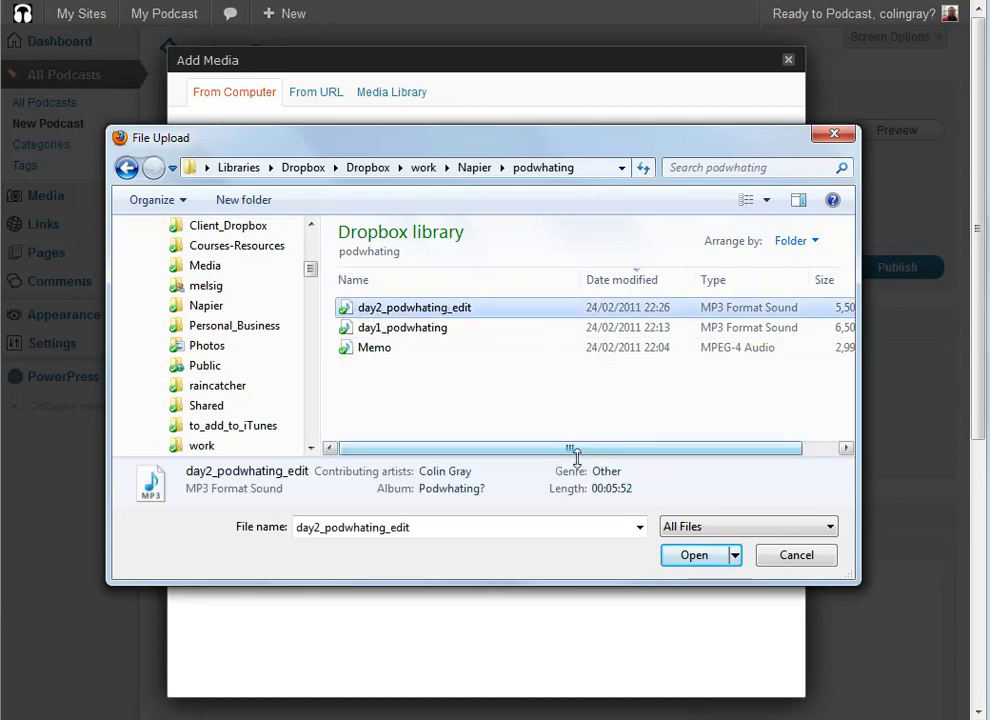
{"action": "left_click", "coordinate": [694, 558]}
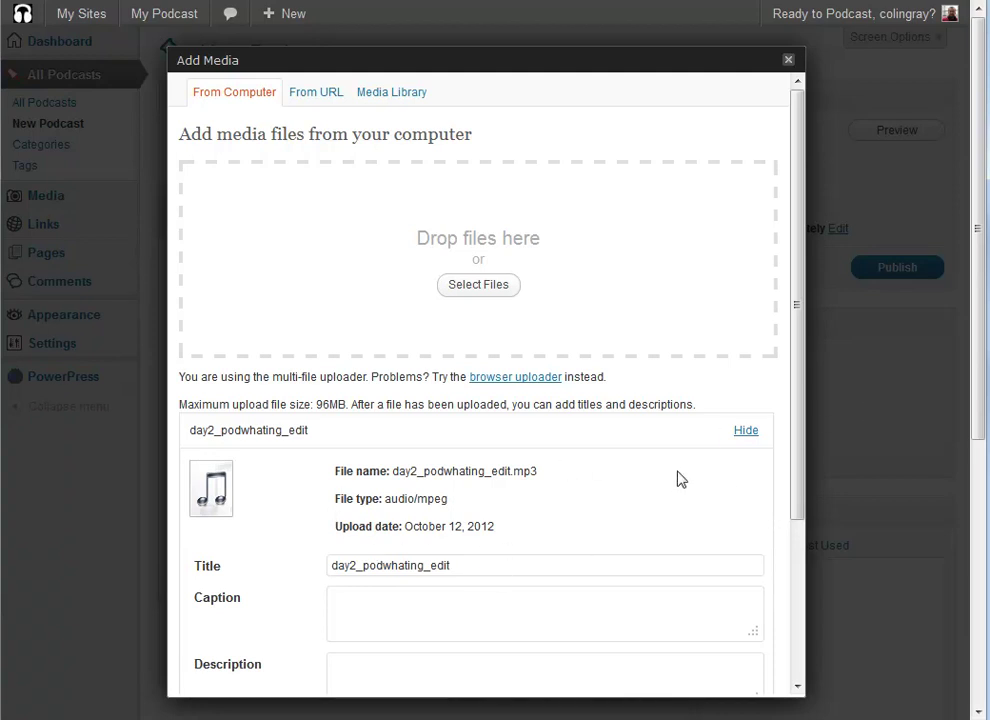
- Title the audio 'Day 2: Subscribing to a Podcast' and insert its link into the post
{"action": "left_click_drag", "start_coordinate": [802, 453], "coordinate": [813, 505]}
{"action": "scroll", "coordinate": [405, 477], "scroll_direction": "down", "scroll_amount": 2}
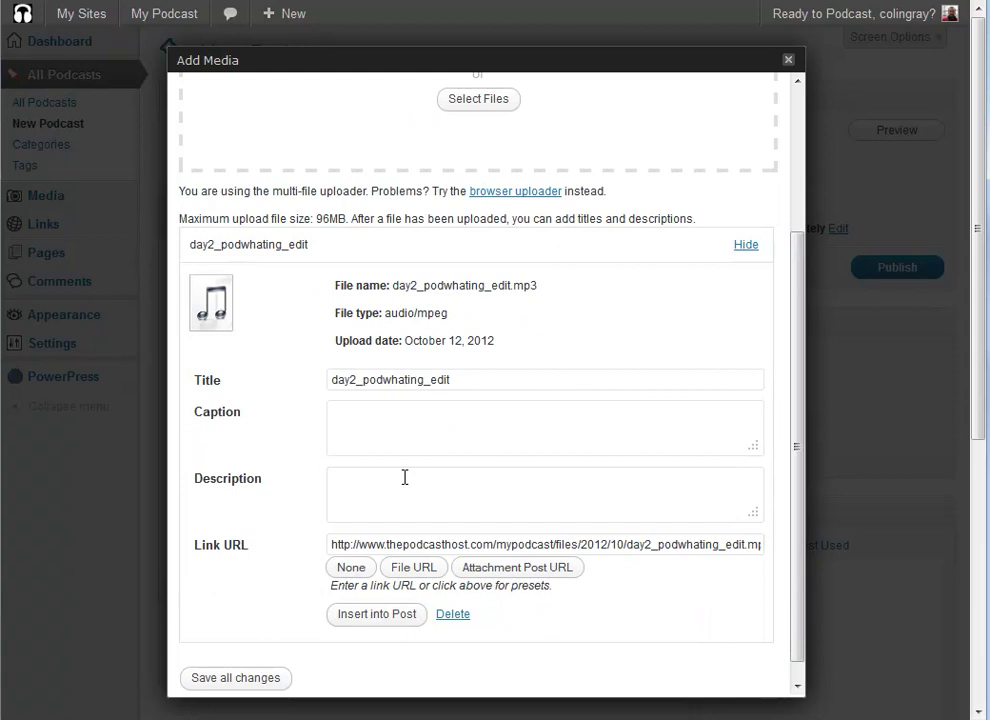
{"action": "left_click_drag", "start_coordinate": [483, 379], "coordinate": [214, 404]}
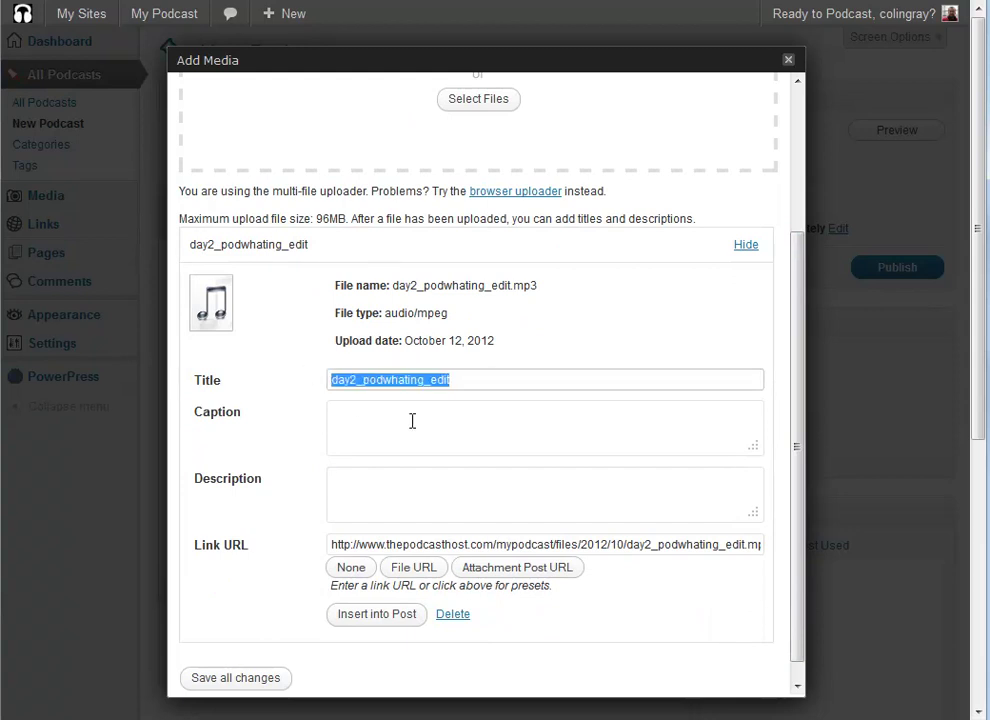
{"action": "type", "text": "Day 2: Subscribing to a Podcast"}
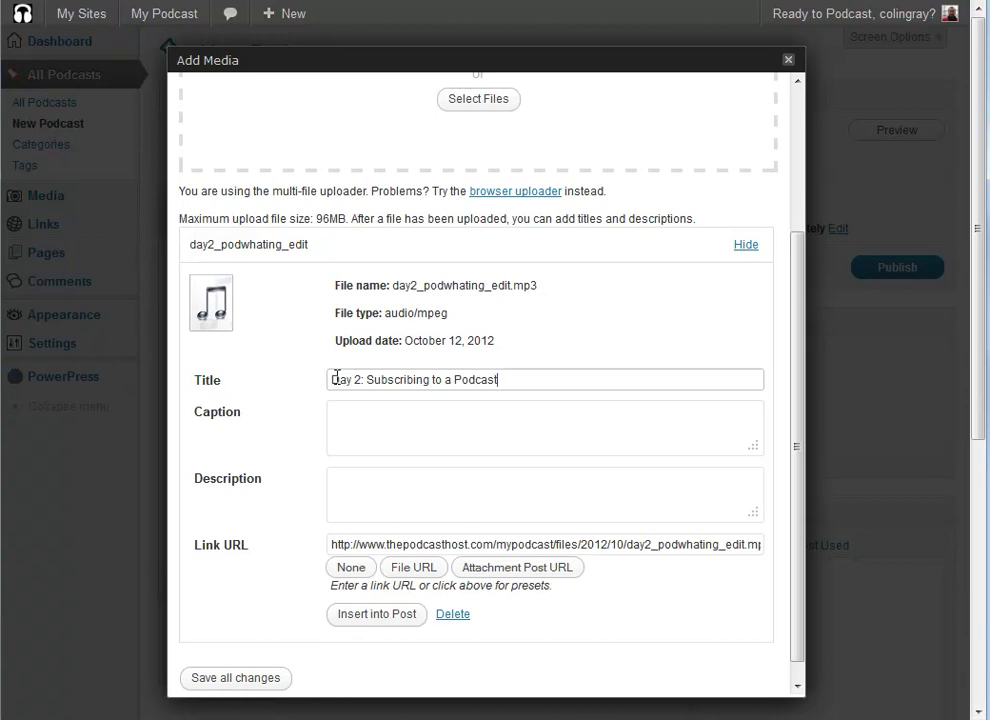
{"action": "left_click_drag", "start_coordinate": [337, 377], "coordinate": [513, 377]}
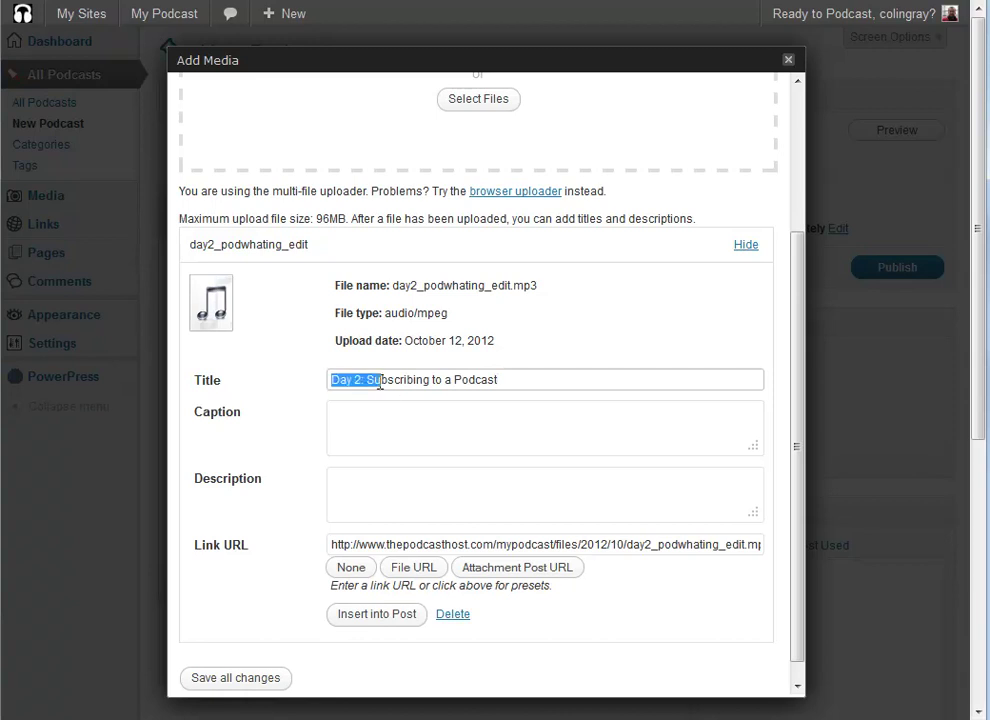
{"action": "left_click", "coordinate": [514, 378]}
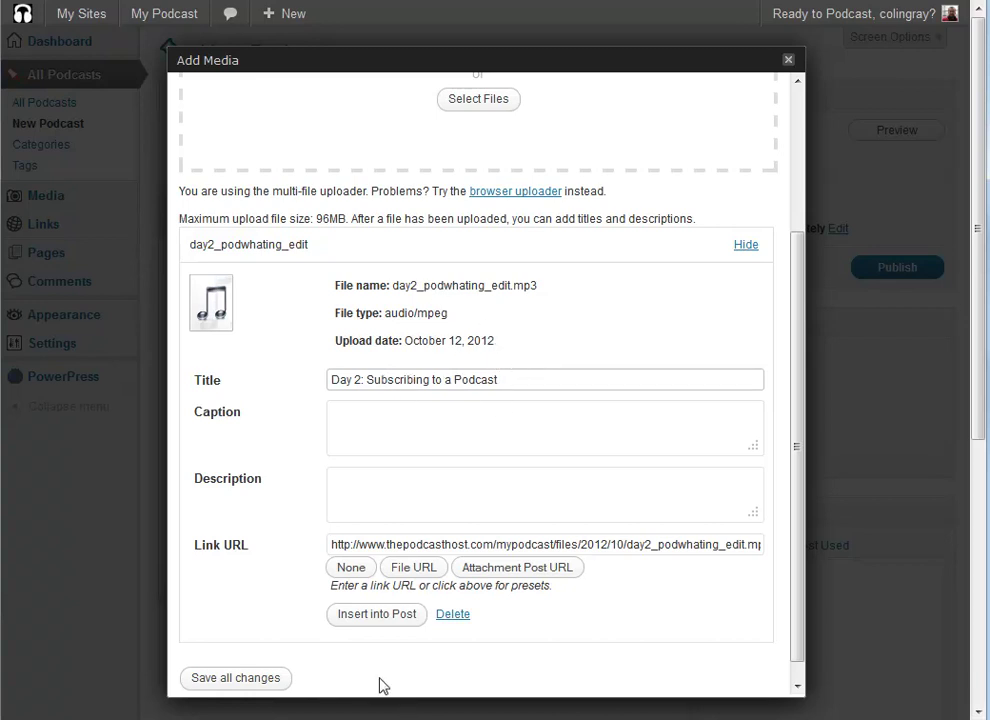
{"action": "left_click", "coordinate": [373, 617]}
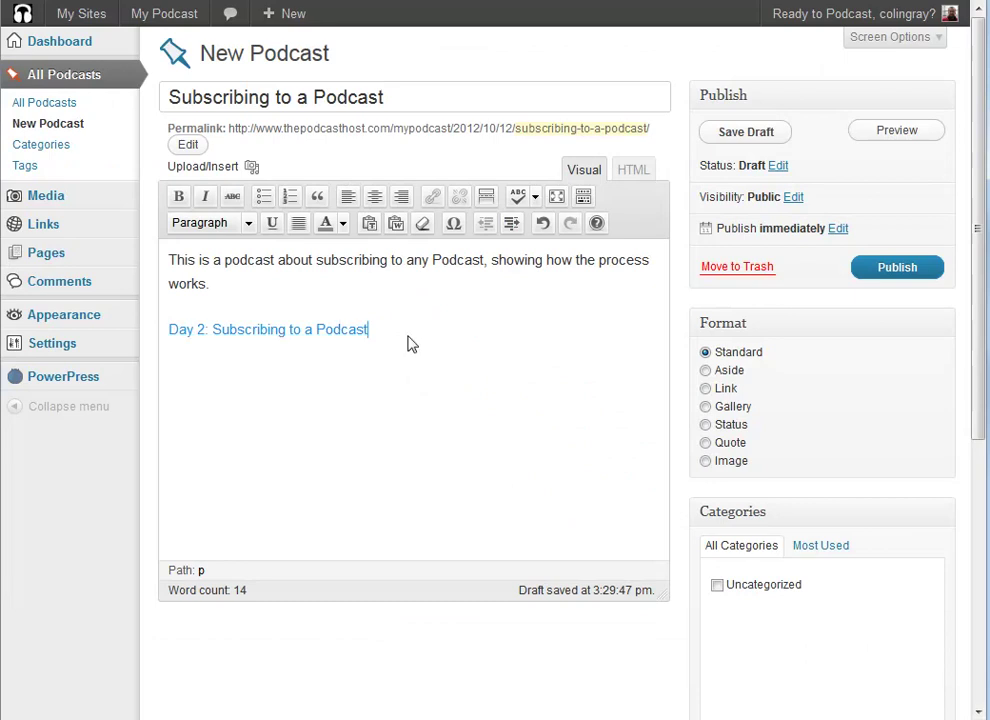
- Select the Day 2 link text and cut it out of the post
{"action": "mouse_move", "coordinate": [376, 334]}
{"action": "left_mouse_down"}
{"action": "mouse_move", "coordinate": [172, 341]}
{"action": "mouse_move", "coordinate": [168, 260]}
{"action": "left_mouse_up"}
{"action": "key", "text": "ctrl+c"}
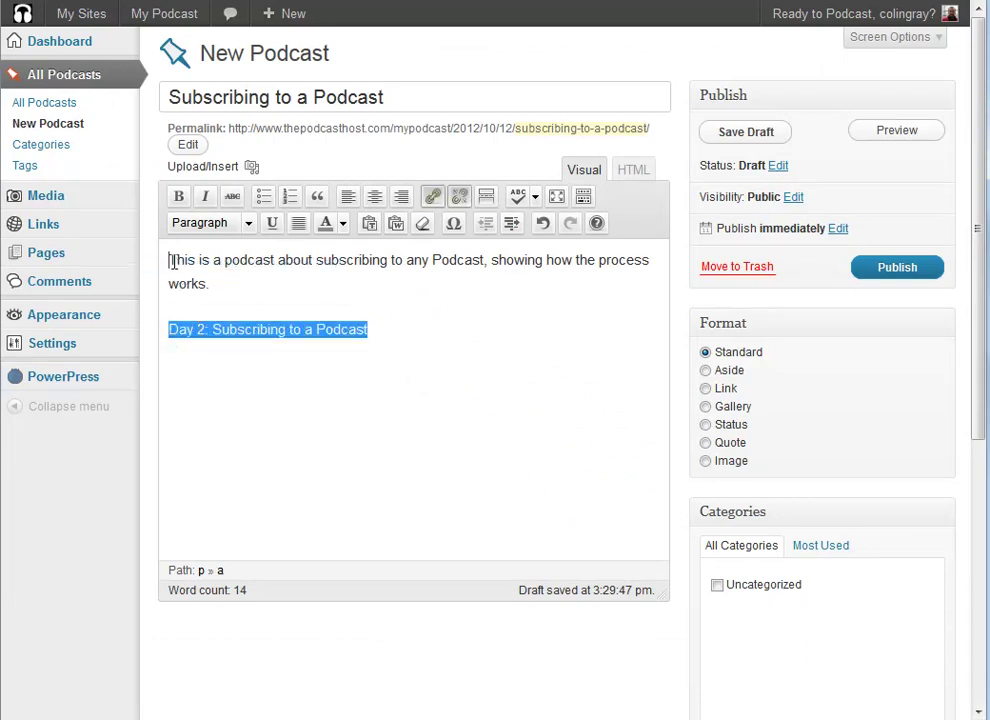
{"action": "key", "text": "Return"}
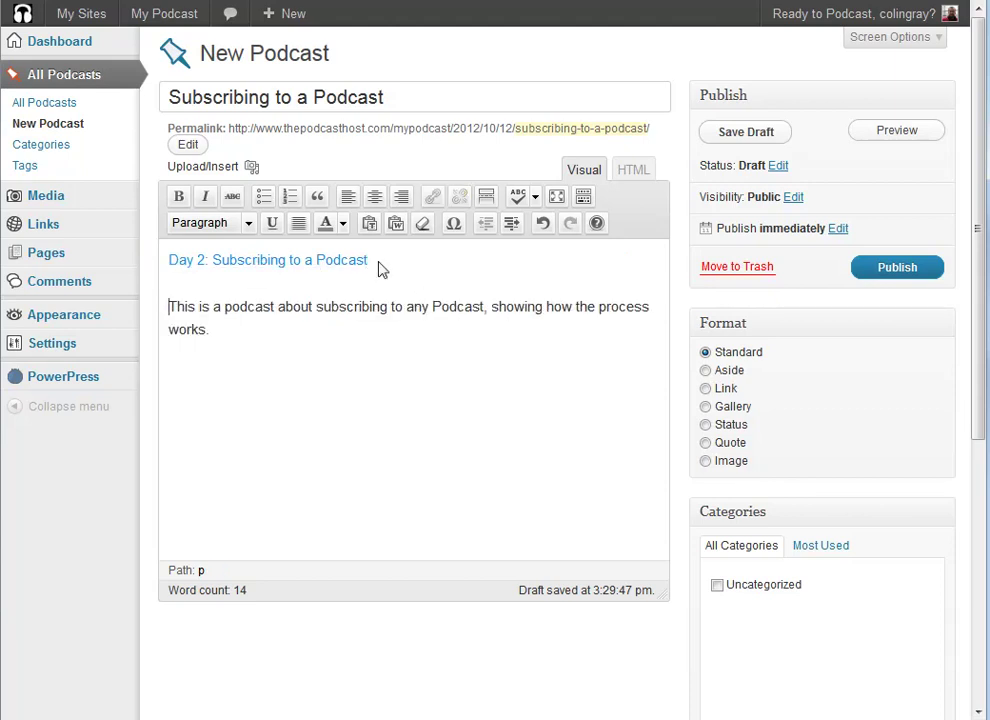
{"action": "mouse_move", "coordinate": [378, 262]}
{"action": "left_mouse_down"}
{"action": "mouse_move", "coordinate": [168, 260]}
{"action": "mouse_move", "coordinate": [230, 330]}
{"action": "left_mouse_up"}
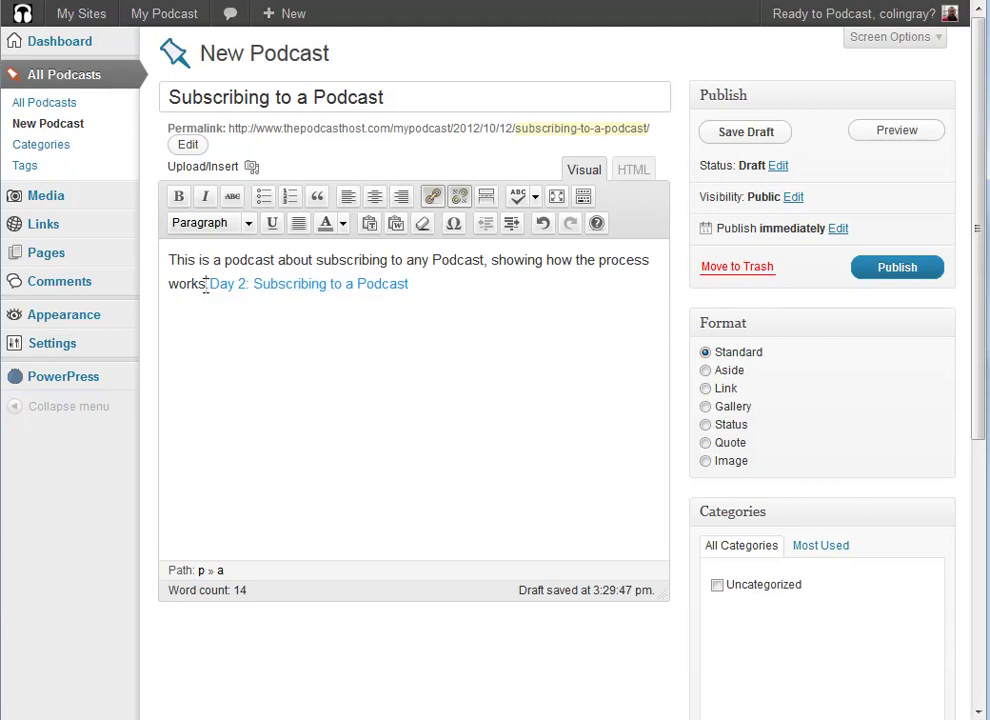
{"action": "left_click", "coordinate": [206, 286]}
{"action": "key", "text": "Return"}
{"action": "left_click_drag", "start_coordinate": [368, 330], "coordinate": [166, 332]}
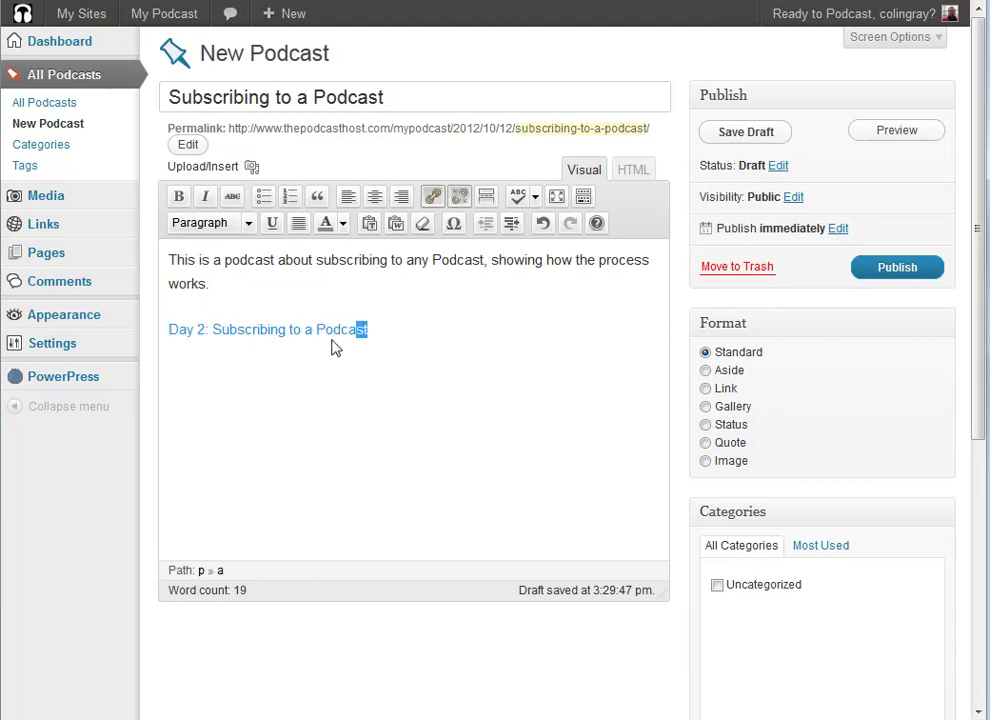
{"action": "right_click", "coordinate": [184, 310]}
{"action": "right_click", "coordinate": [222, 305]}
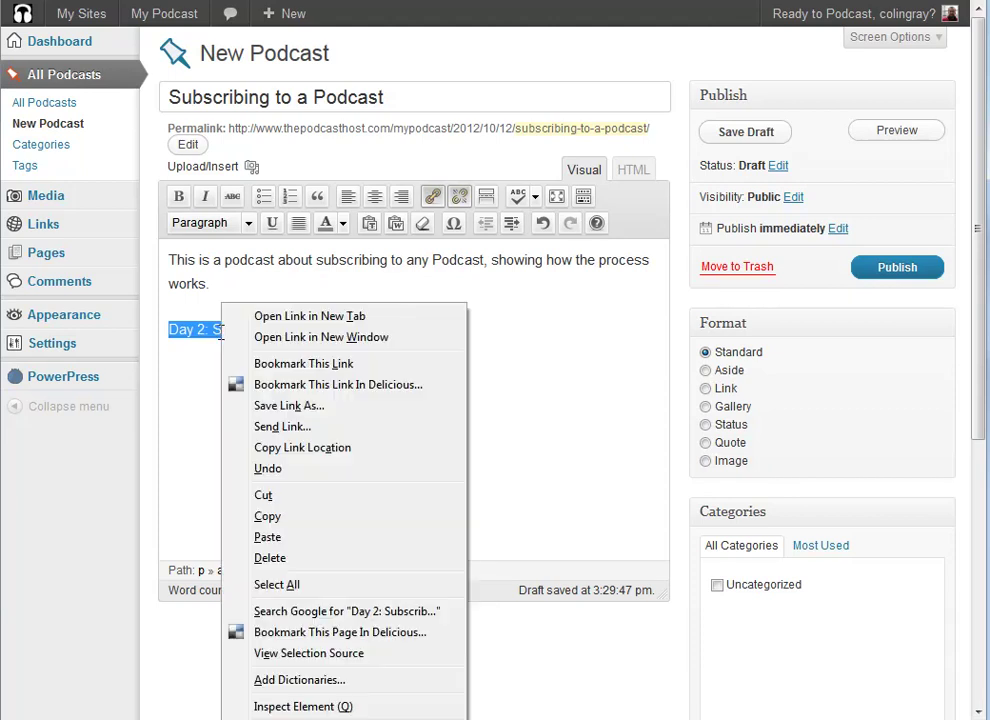
{"action": "left_click", "coordinate": [263, 495]}
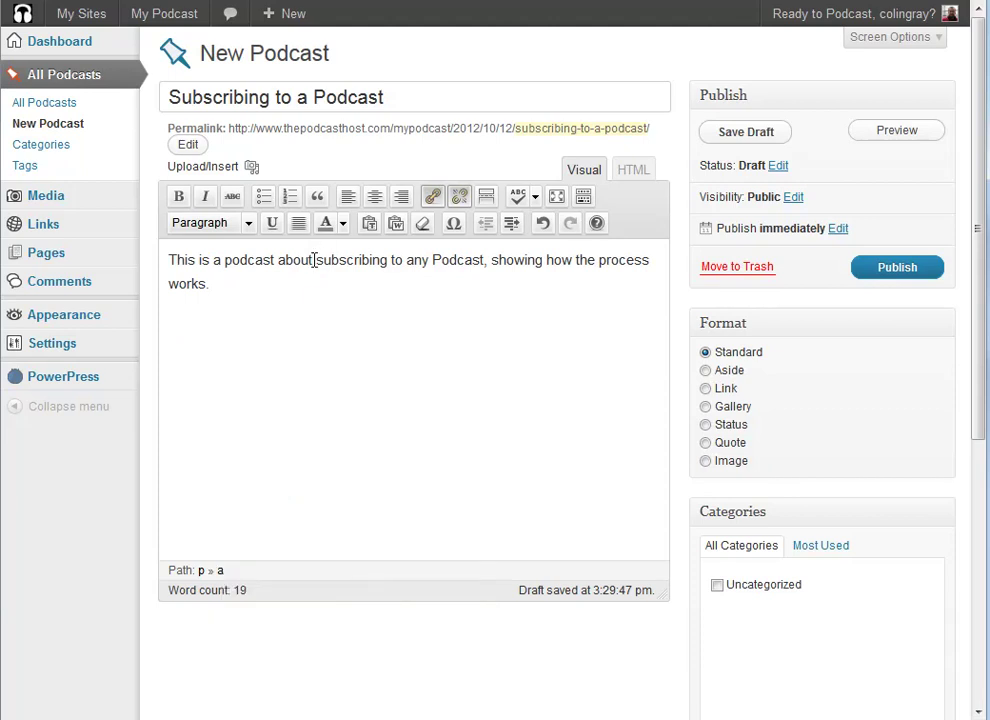
- Paste the Day 2 link after the word 'about' and fix the spacing around it
{"action": "left_click", "coordinate": [314, 260]}
{"action": "right_click", "coordinate": [316, 322]}
{"action": "key", "text": "Escape"}
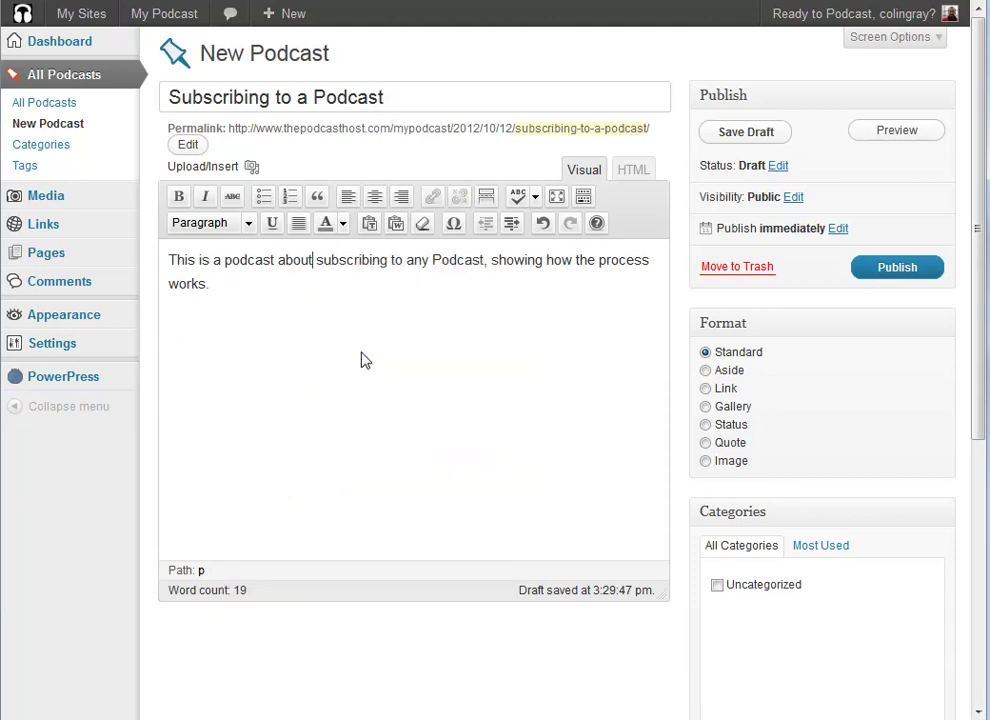
{"action": "key", "text": "ctrl+v"}
{"action": "left_click", "coordinate": [315, 259]}
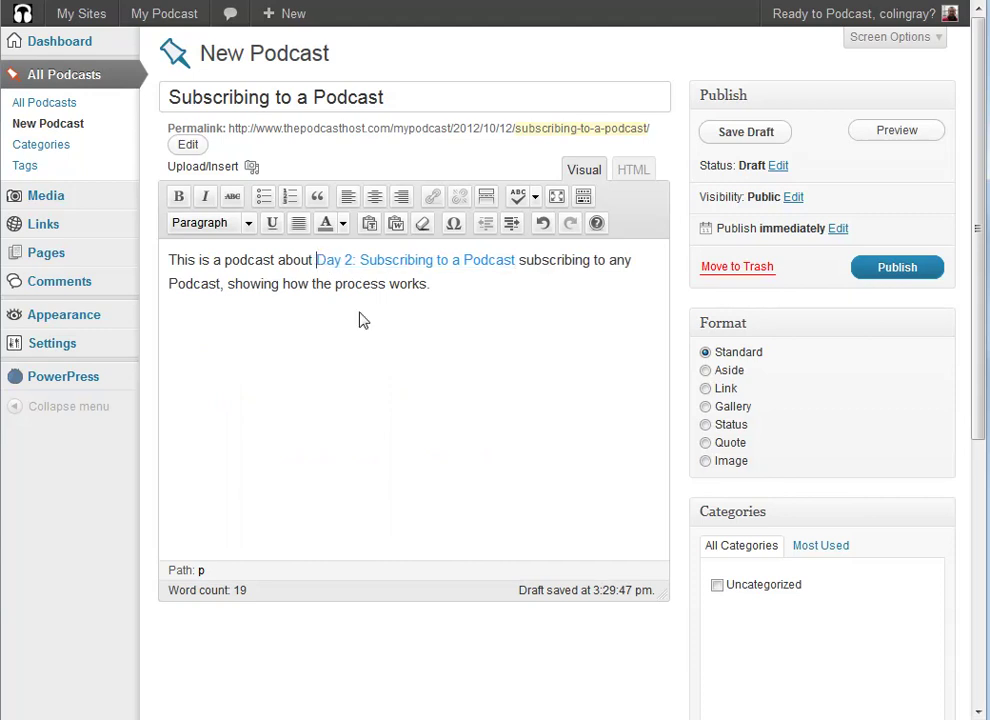
{"action": "left_click", "coordinate": [517, 260]}
{"action": "left_click", "coordinate": [484, 261]}
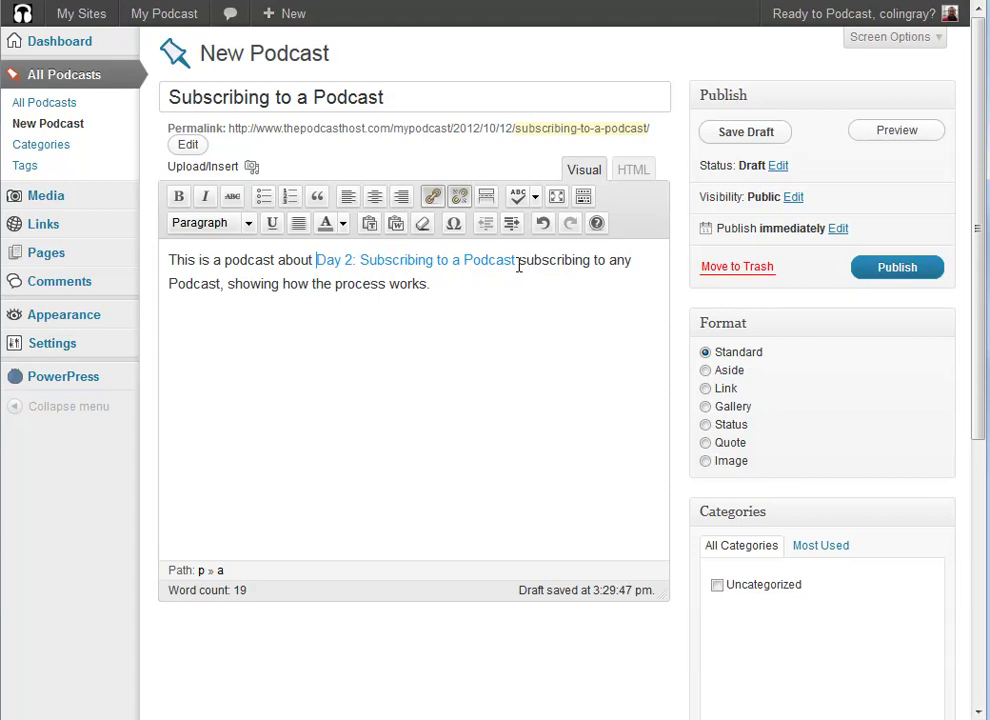
- Move the Day 2 link onto its own line after 'works.'
{"action": "left_click_drag", "start_coordinate": [517, 262], "coordinate": [305, 264]}
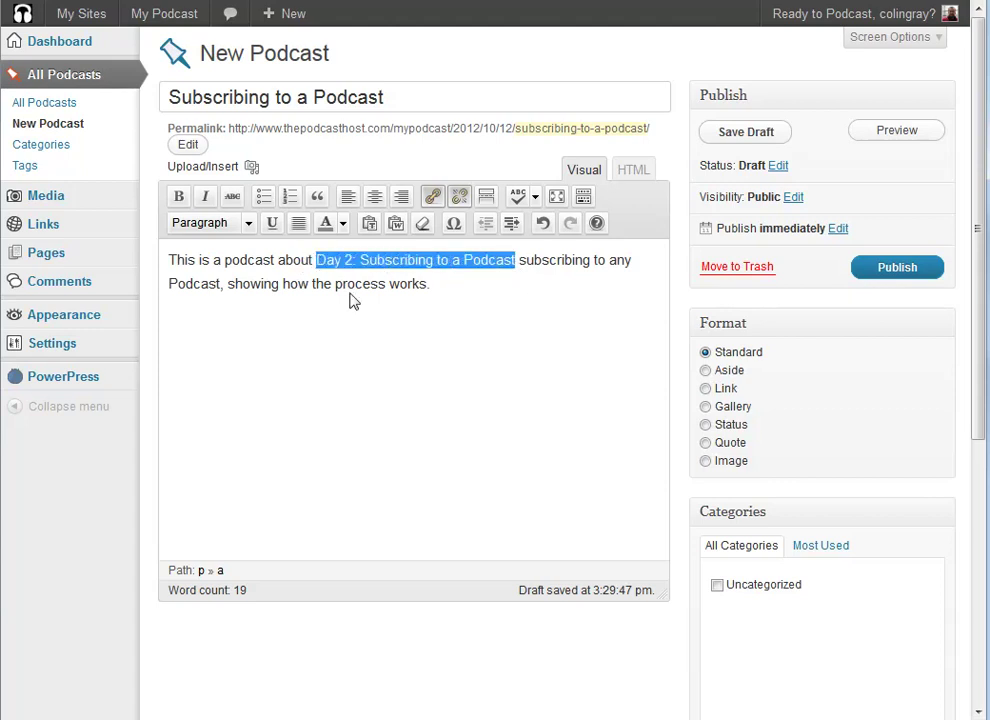
{"action": "right_click", "coordinate": [360, 259]}
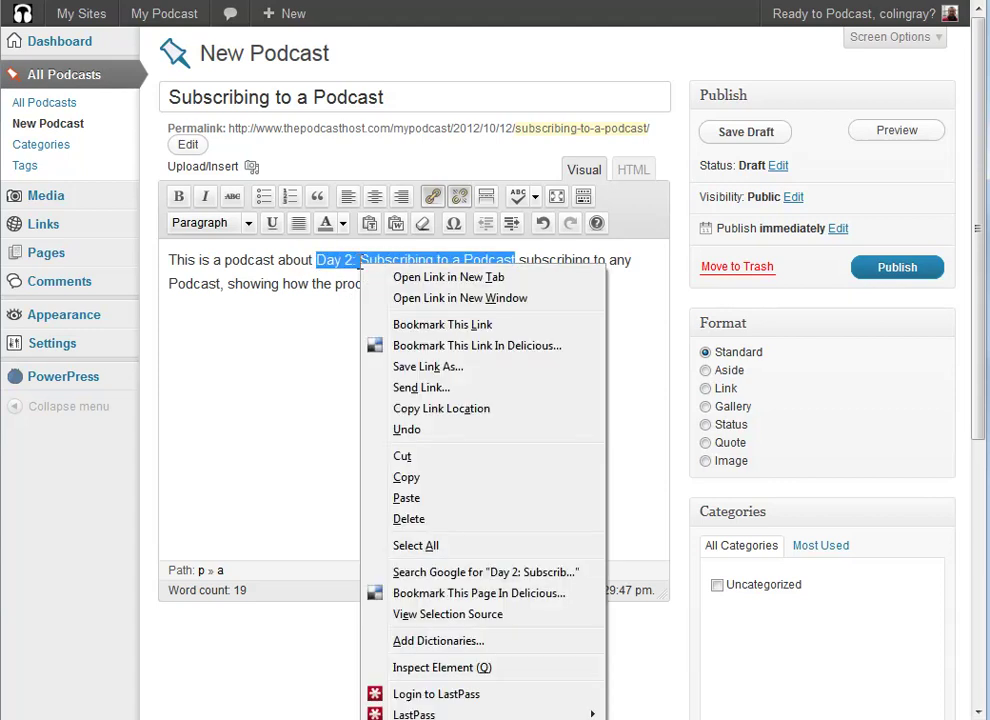
{"action": "left_click", "coordinate": [421, 459]}
{"action": "key", "text": "BackSpace"}
{"action": "left_click", "coordinate": [421, 463]}
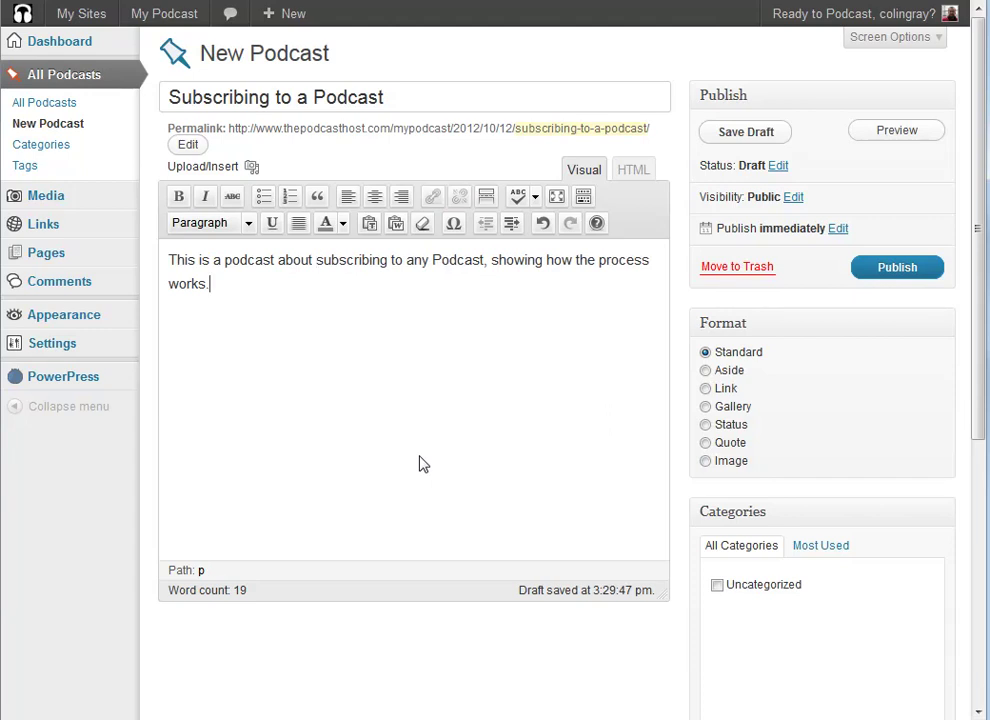
{"action": "key", "text": "ctrl+v"}
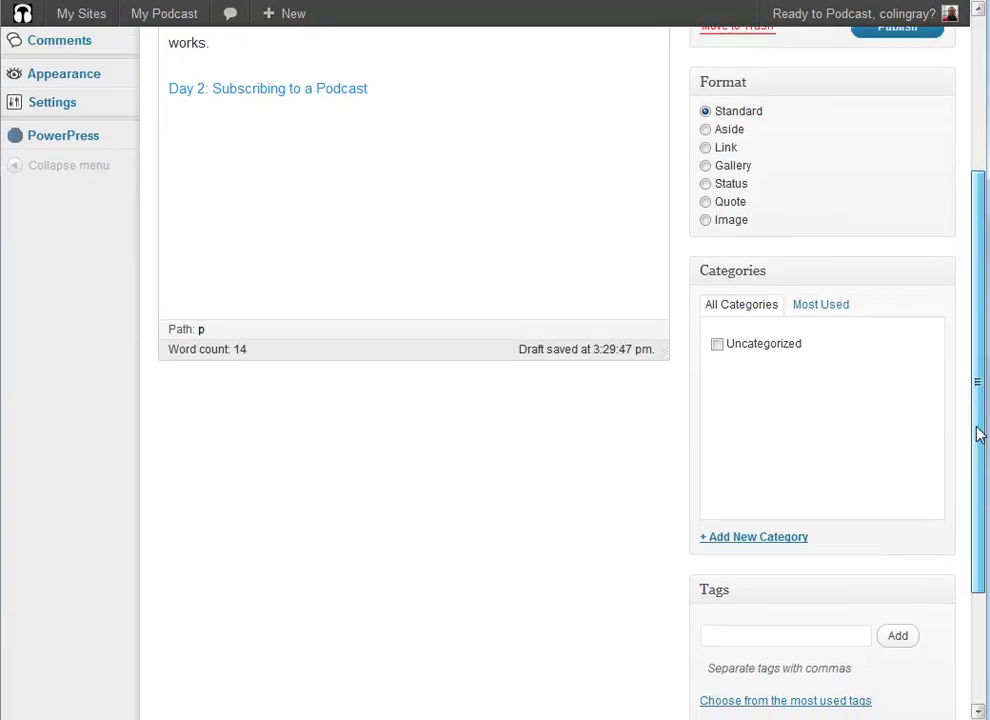
- Create a new Podcasting category and assign it to the post
{"action": "mouse_move", "coordinate": [979, 245]}
{"action": "left_mouse_down"}
{"action": "mouse_move", "coordinate": [979, 497]}
{"action": "mouse_move", "coordinate": [978, 284]}
{"action": "left_mouse_up"}
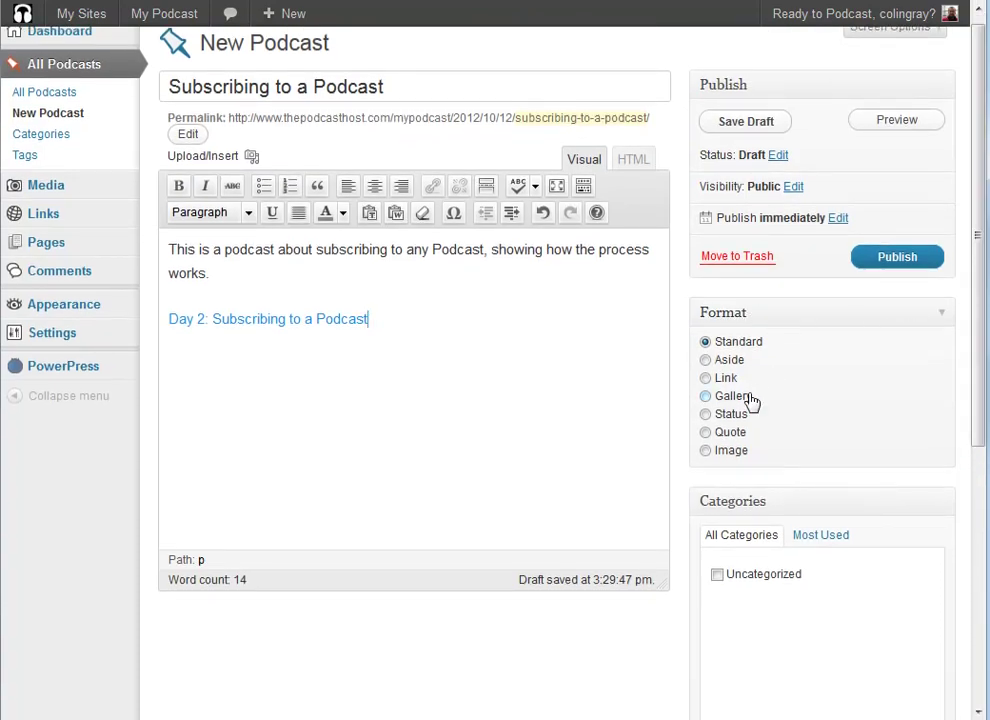
{"action": "left_click_drag", "start_coordinate": [977, 369], "coordinate": [977, 480]}
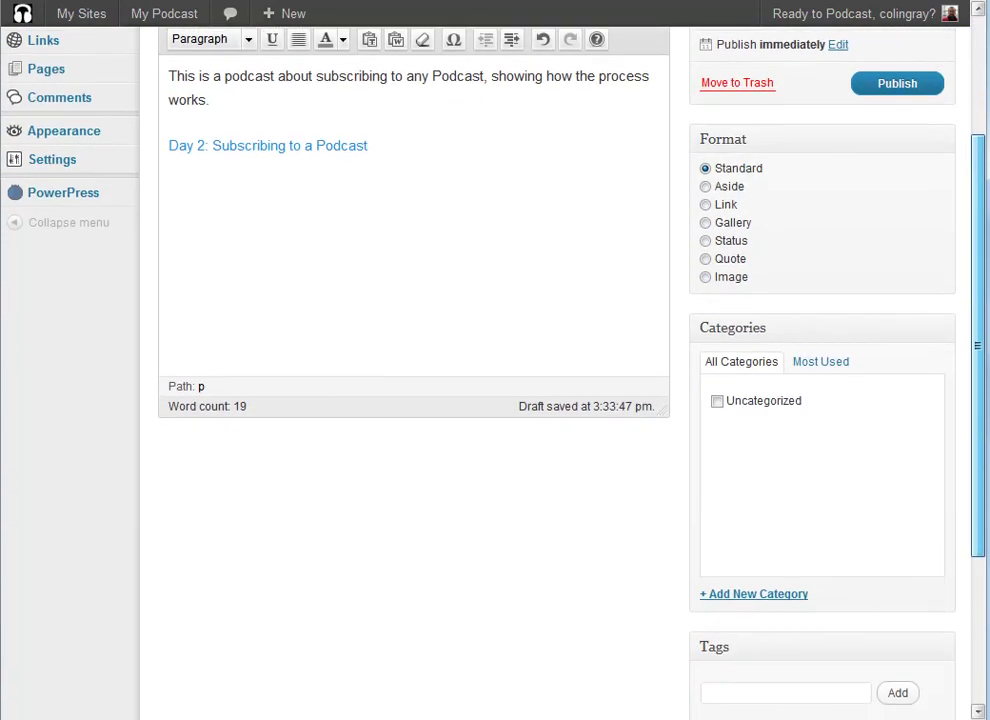
{"action": "scroll", "coordinate": [656, 347], "scroll_direction": "down", "scroll_amount": 1}
{"action": "left_click", "coordinate": [752, 560]}
{"action": "type", "text": "Podcasting"}
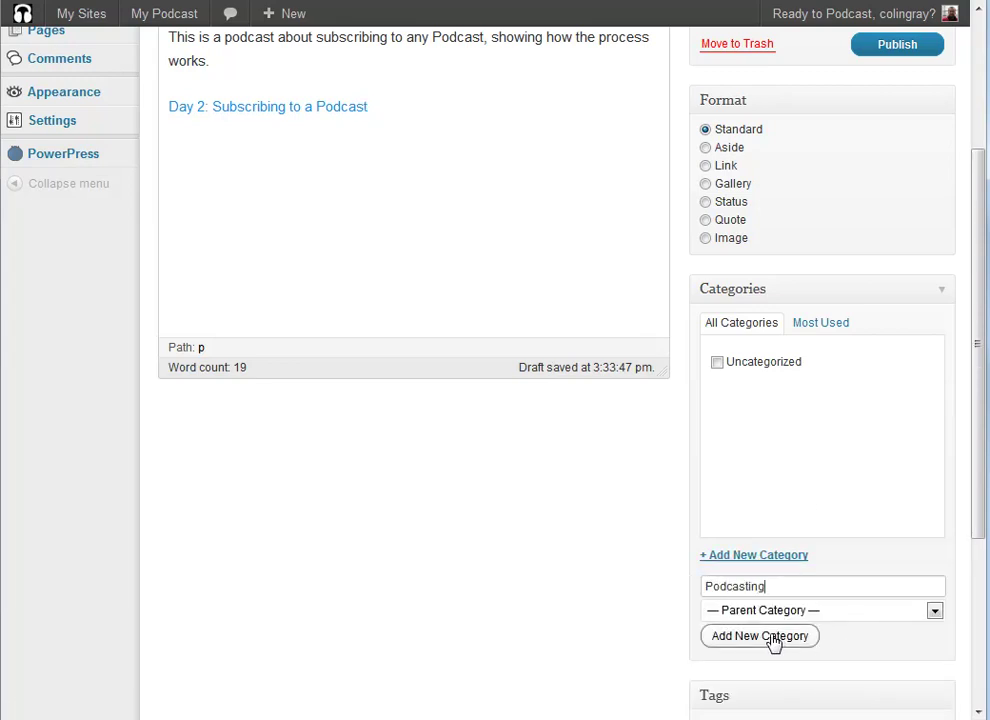
{"action": "left_click", "coordinate": [773, 638]}
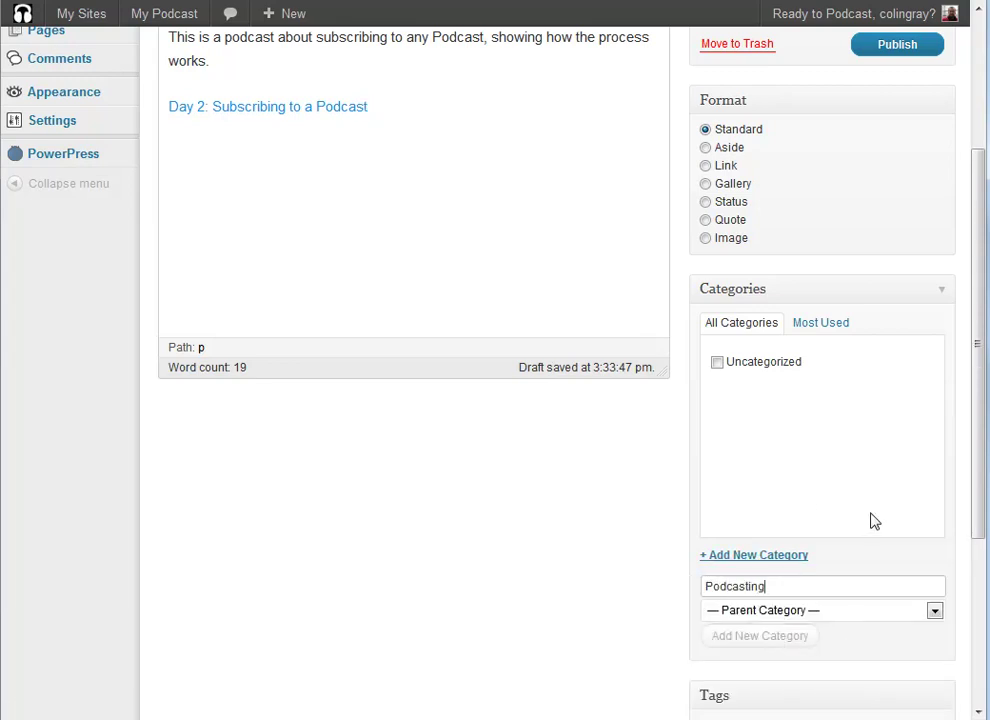
- Add the tag 'subscriptions' to the post
{"action": "left_click_drag", "start_coordinate": [981, 387], "coordinate": [981, 547]}
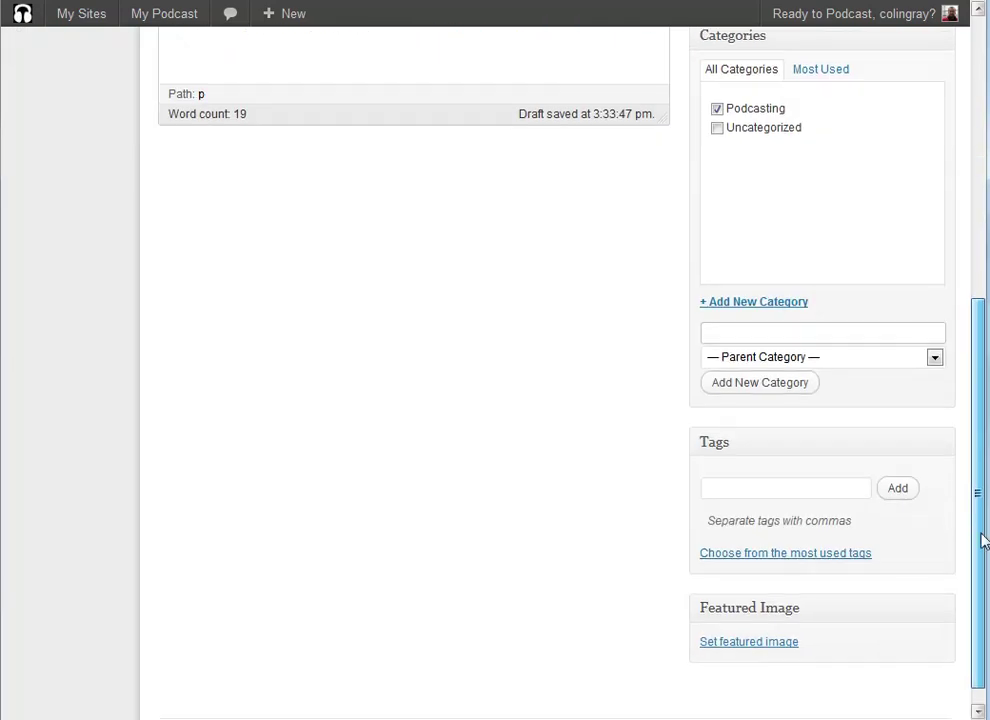
{"action": "left_click", "coordinate": [790, 472]}
{"action": "type", "text": "subscr"}
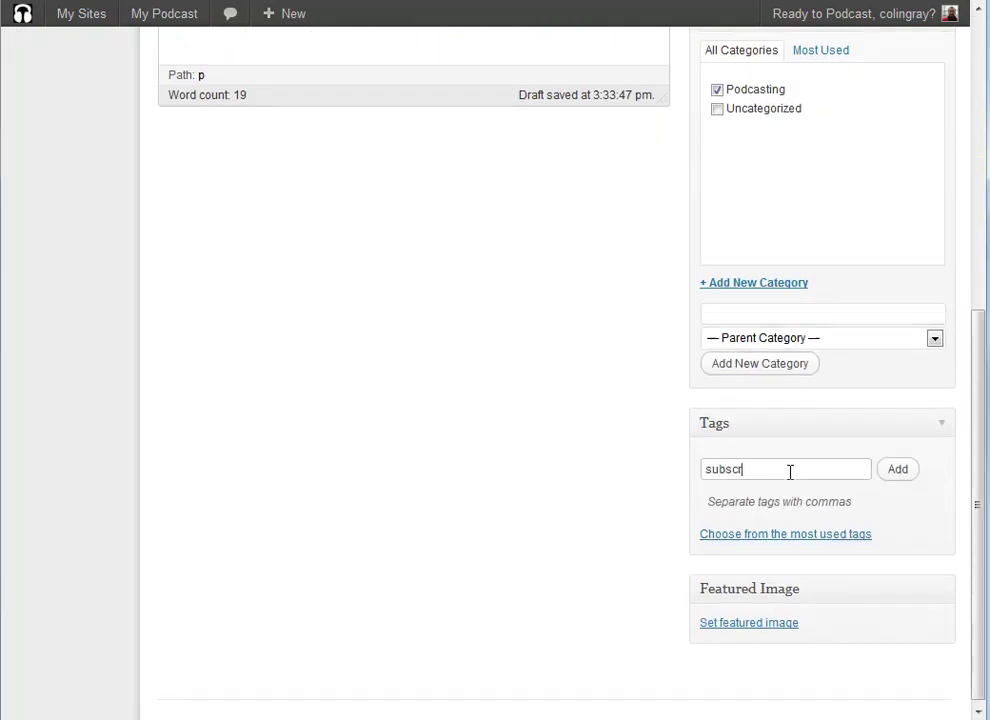
{"action": "type", "text": "potions"}
{"action": "left_click", "coordinate": [902, 474]}
{"action": "left_click_drag", "start_coordinate": [977, 472], "coordinate": [979, 579]}
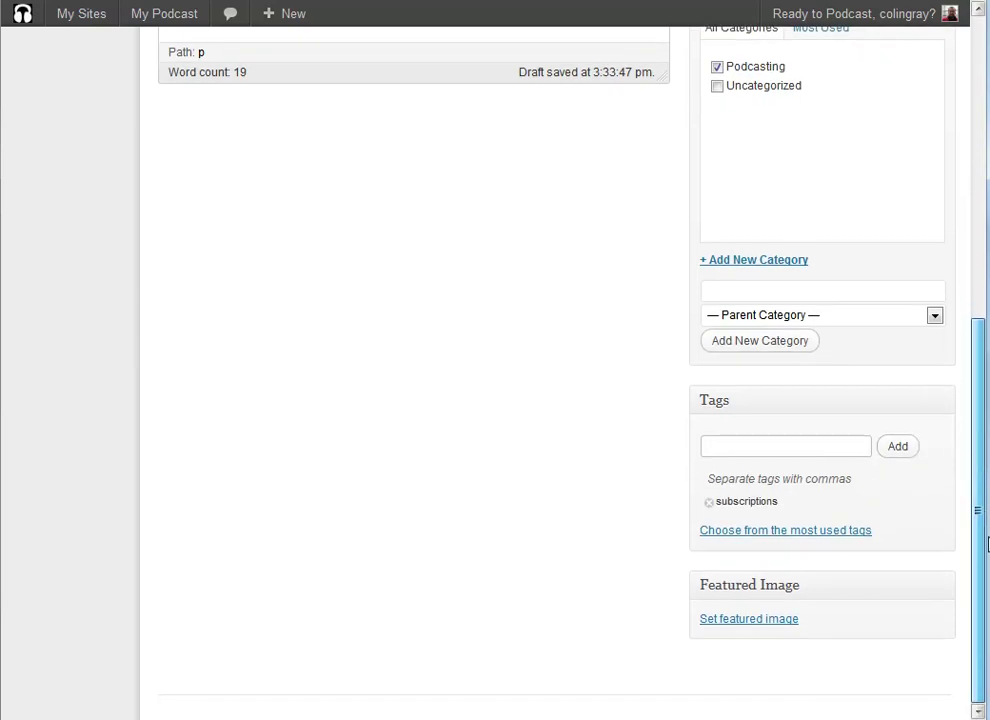
{"action": "scroll", "coordinate": [950, 287], "scroll_direction": "up", "scroll_amount": 5}
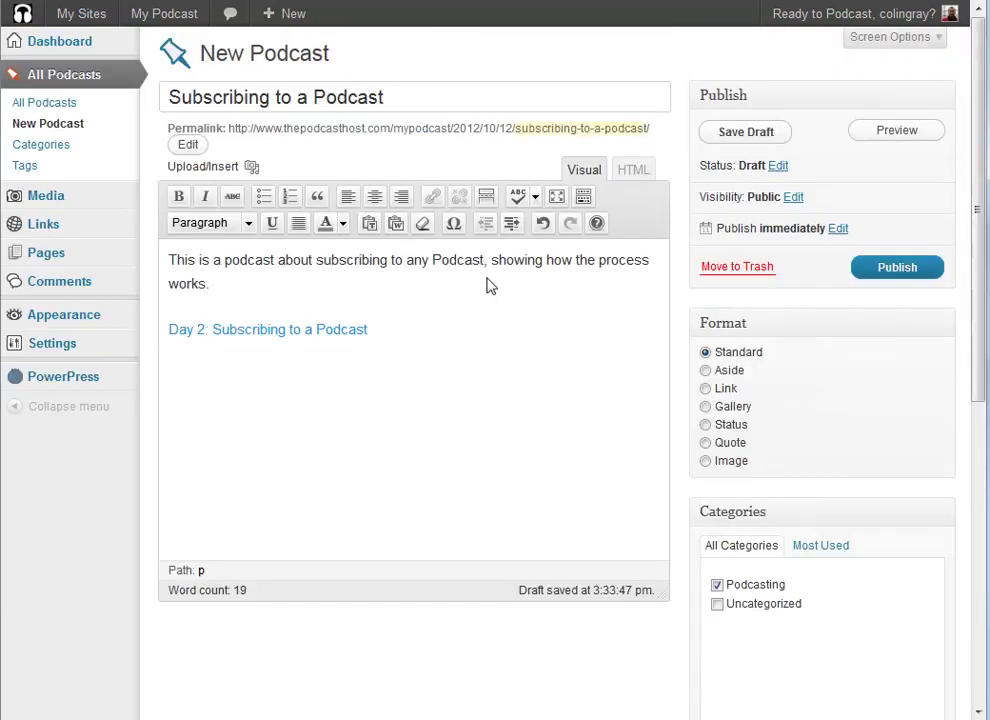
- Publish the 'Subscribing to a Podcast' post
{"action": "left_click", "coordinate": [895, 268]}
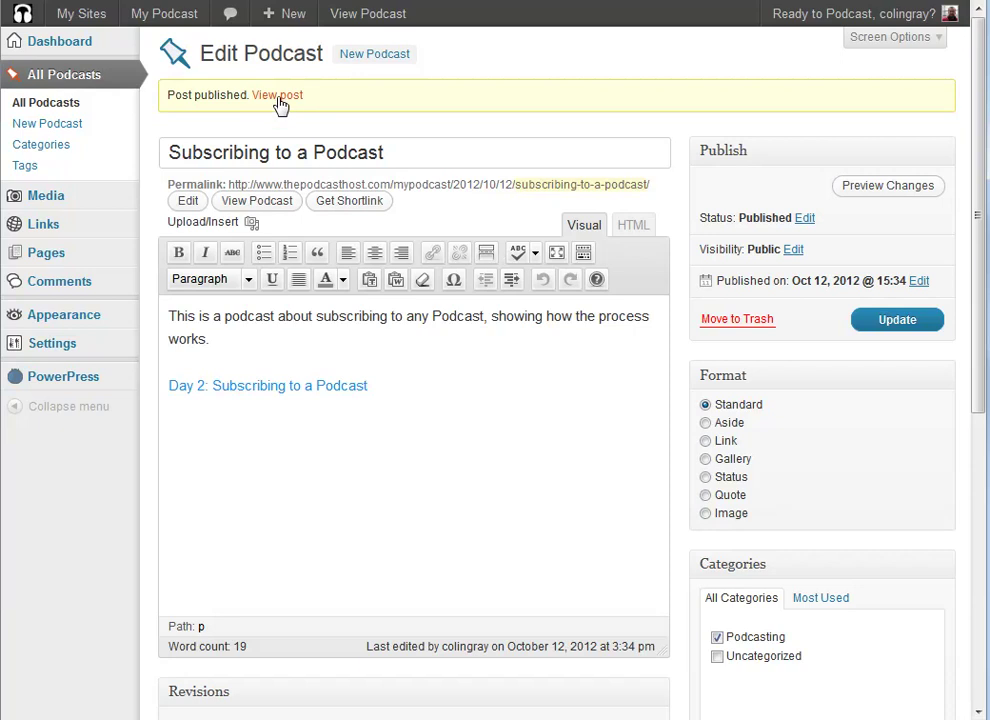
- View the live post, then play and pause its Day 2 audio player
{"action": "left_click", "coordinate": [282, 97]}
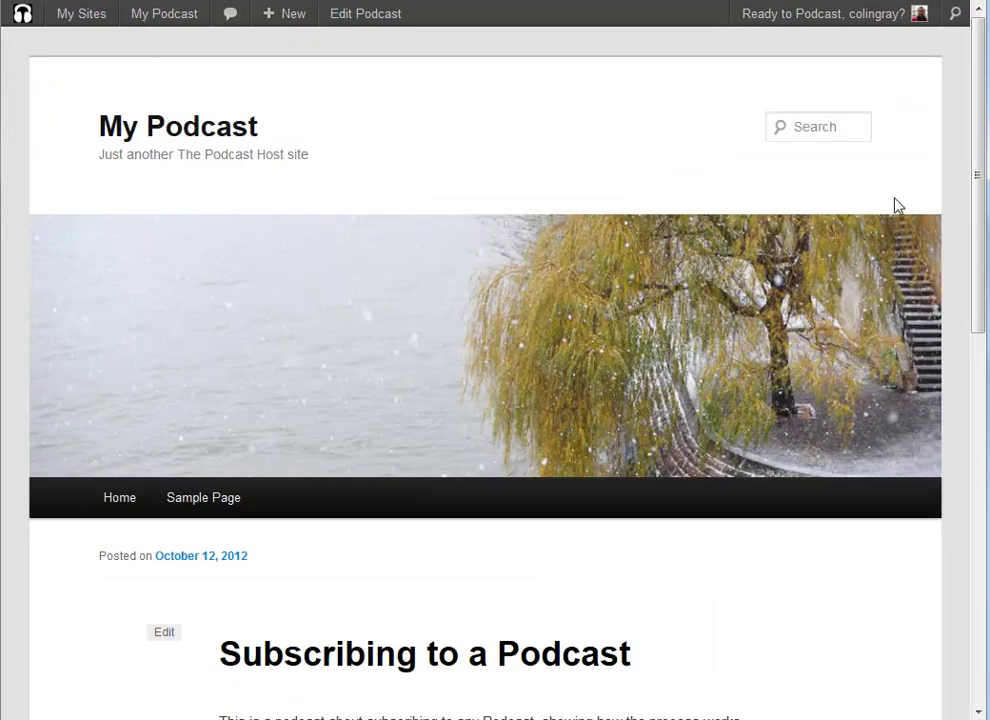
{"action": "left_click_drag", "start_coordinate": [977, 184], "coordinate": [985, 392]}
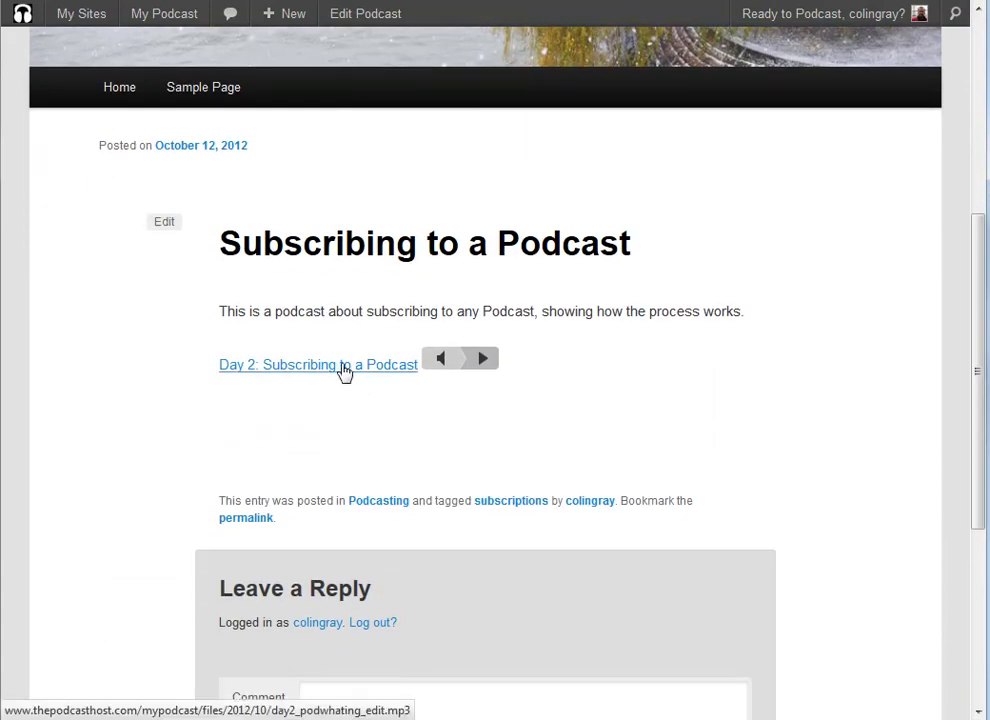
{"action": "left_click", "coordinate": [483, 368]}
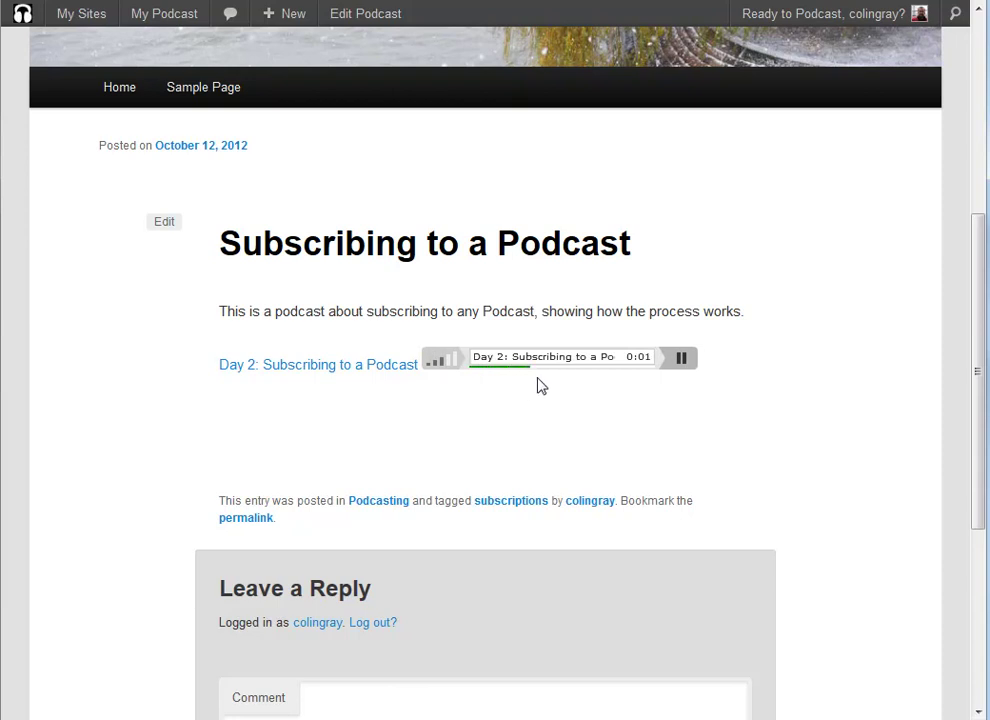
{"action": "left_click", "coordinate": [680, 360]}
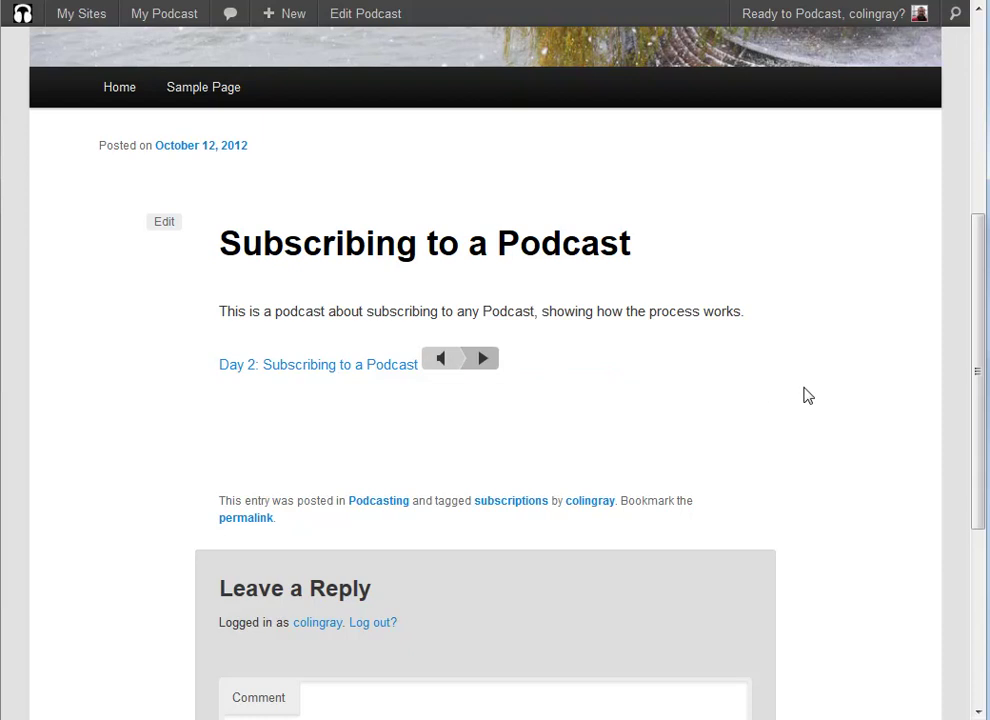
{"action": "left_click_drag", "start_coordinate": [976, 367], "coordinate": [979, 186]}
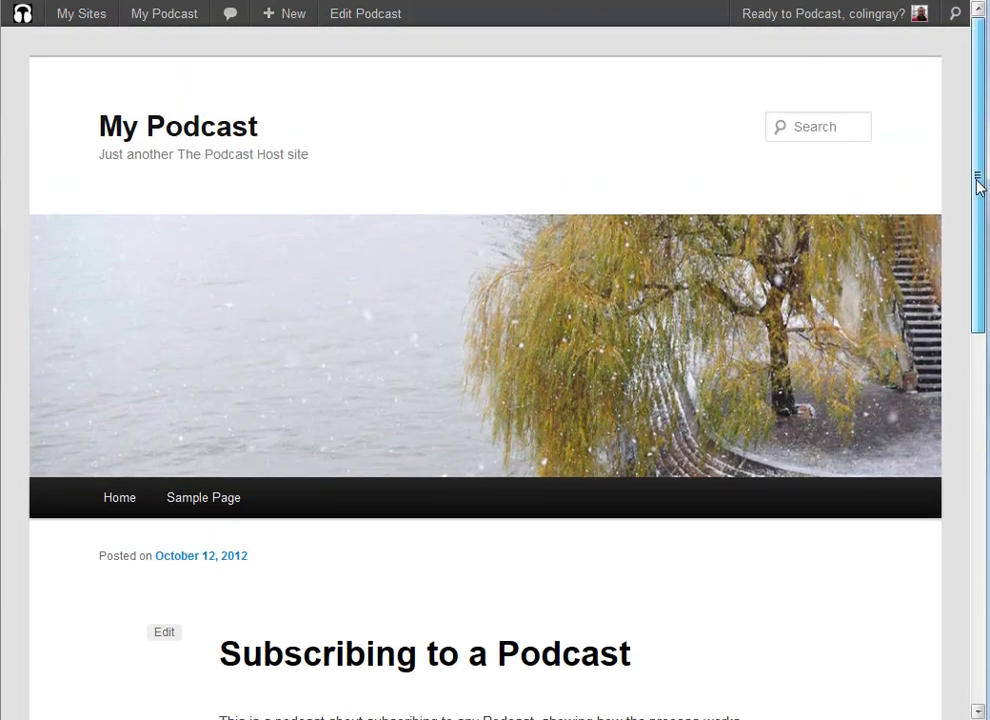
{"action": "scroll", "coordinate": [509, 498], "scroll_direction": "down", "scroll_amount": 4}
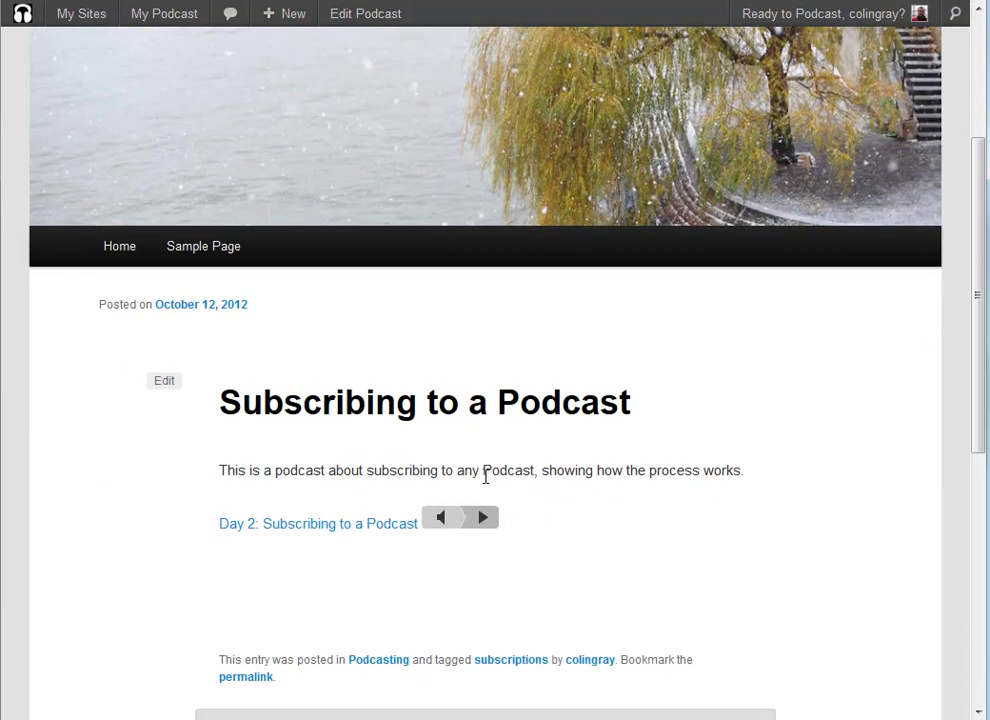